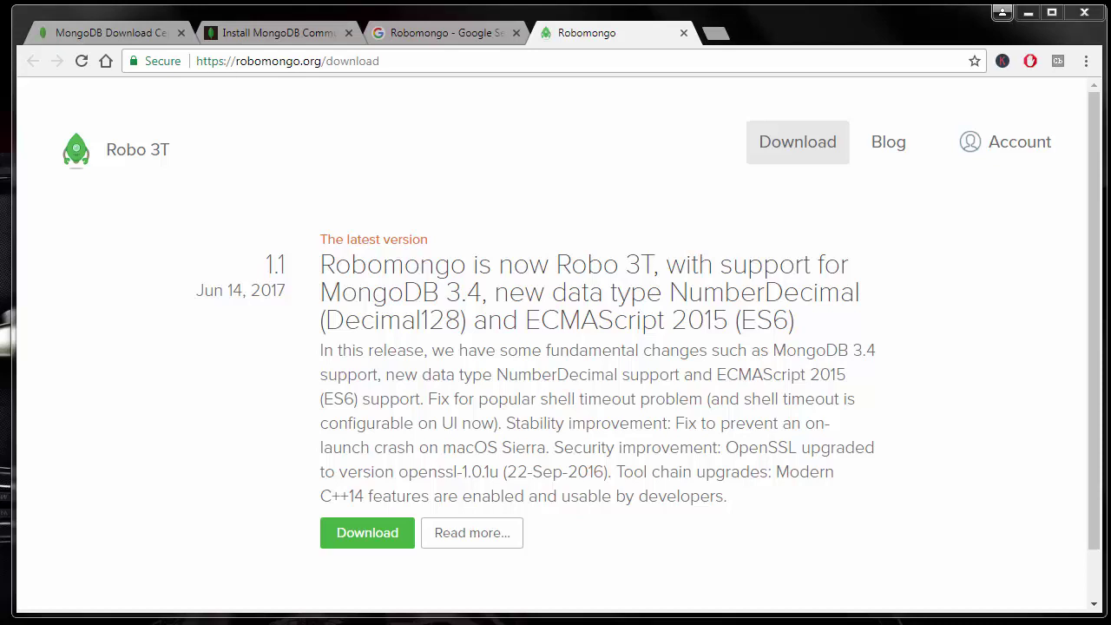
click(415, 40)
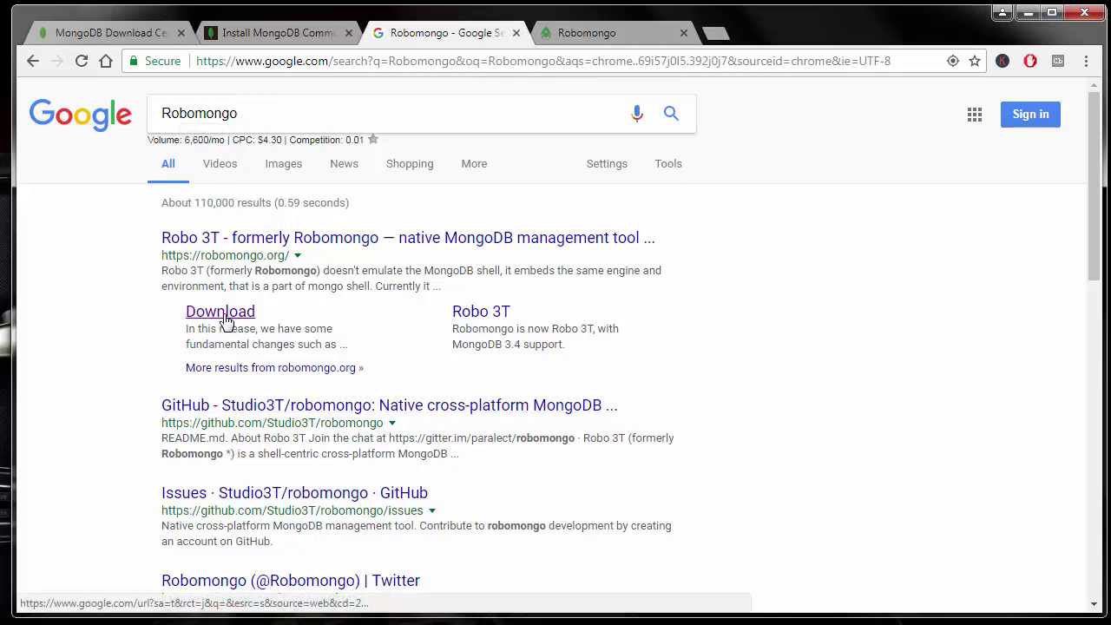
click(612, 33)
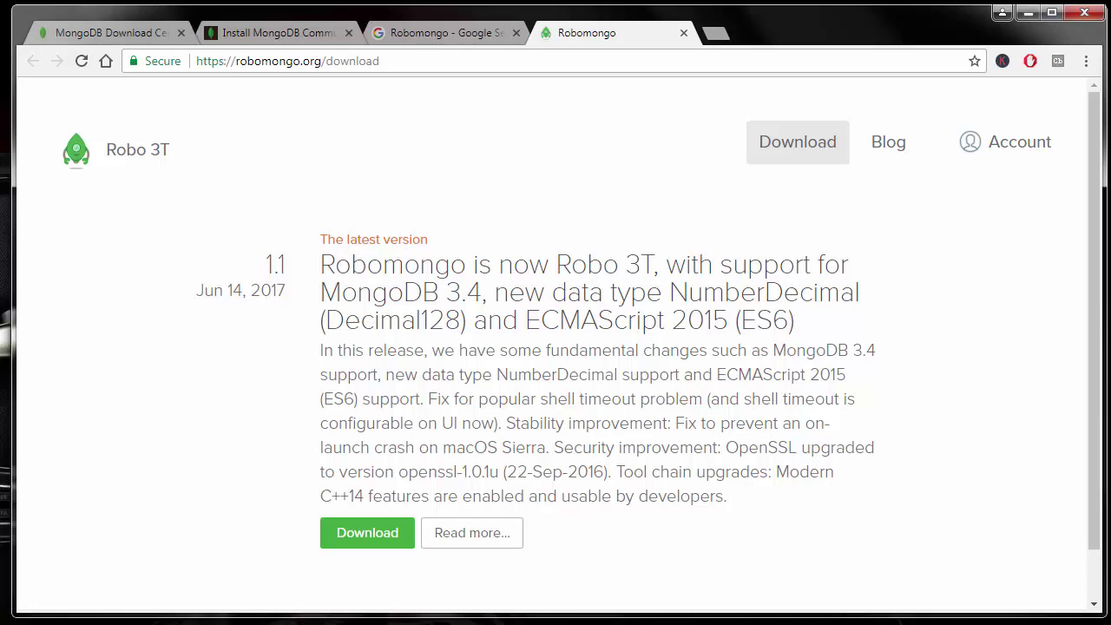
Step: Launch the robo3t-1.1.1 Windows installer from the Downloads folder and minimize the browser and folder windows behind it
key(alt+Tab)
click(326, 323)
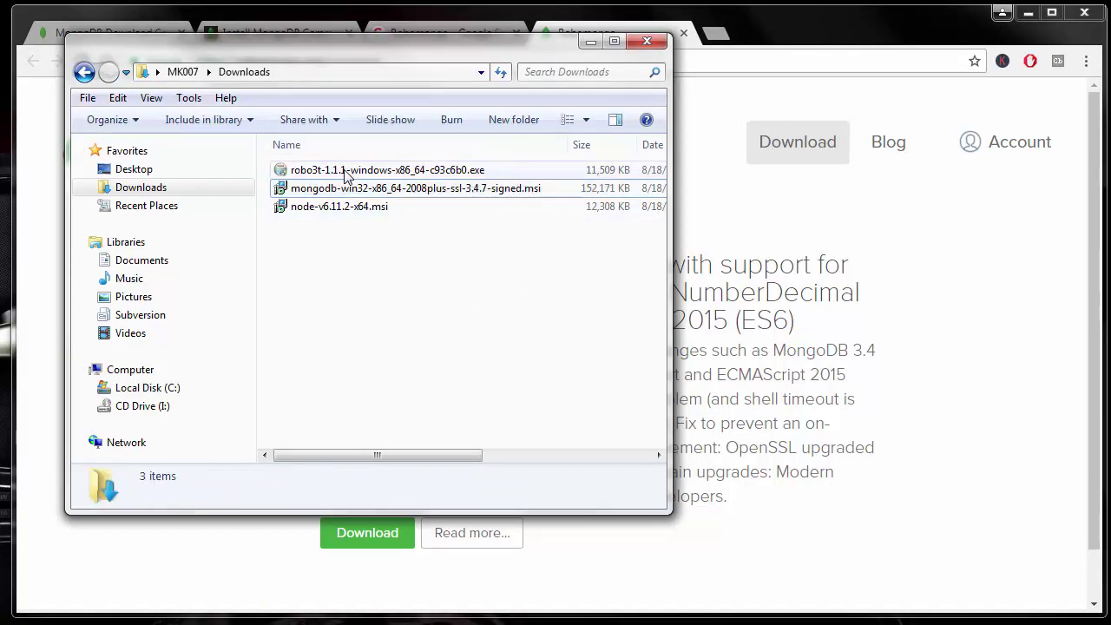
double_click(346, 170)
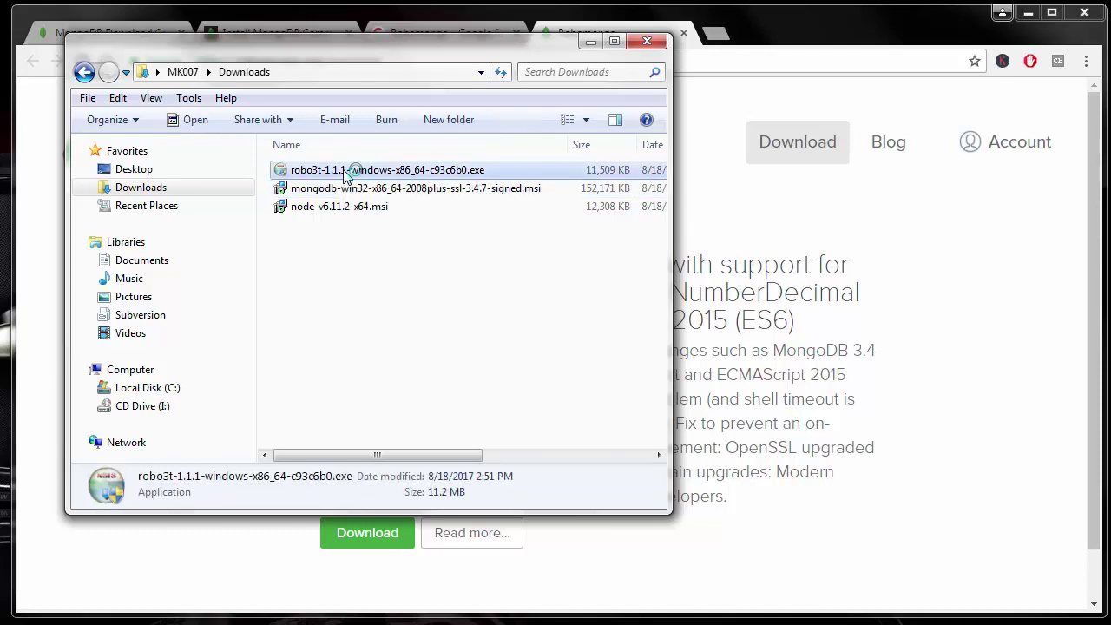
click(1026, 14)
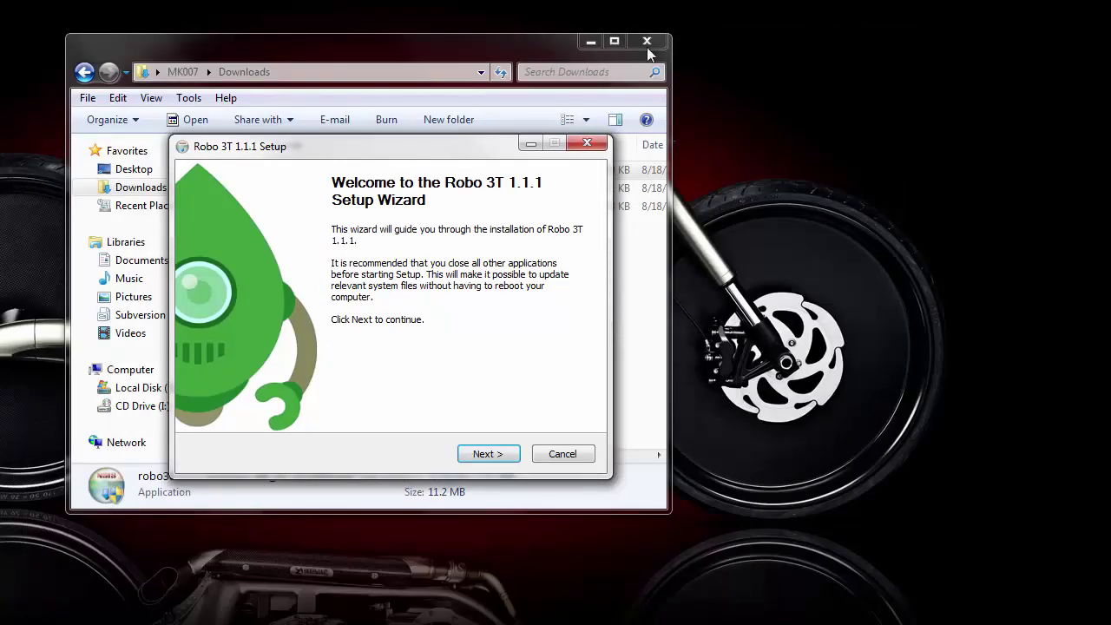
click(591, 45)
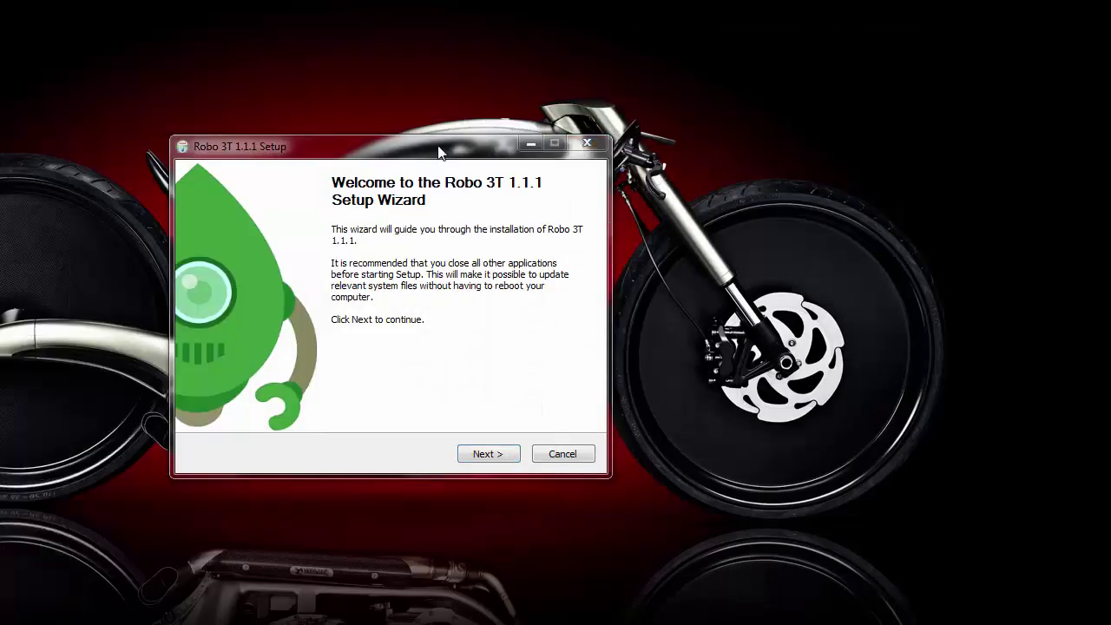
Step: Install Robo 3T 1.1.1 into the default destination folder and finish setup with the option to run it enabled
drag(439, 153, 566, 108)
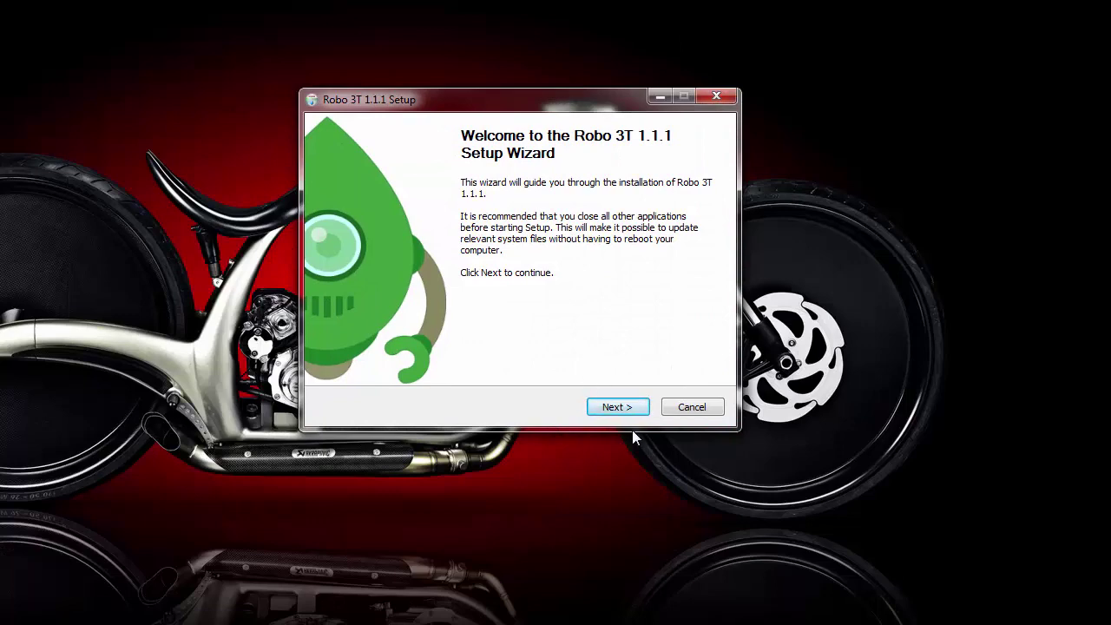
click(614, 407)
click(613, 407)
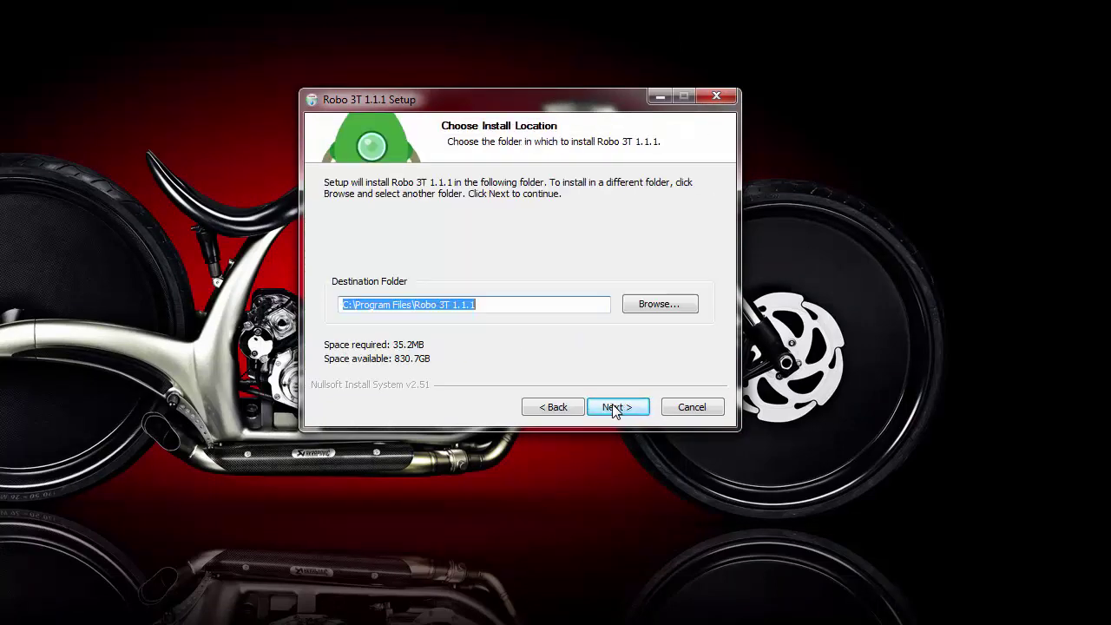
click(614, 407)
click(613, 407)
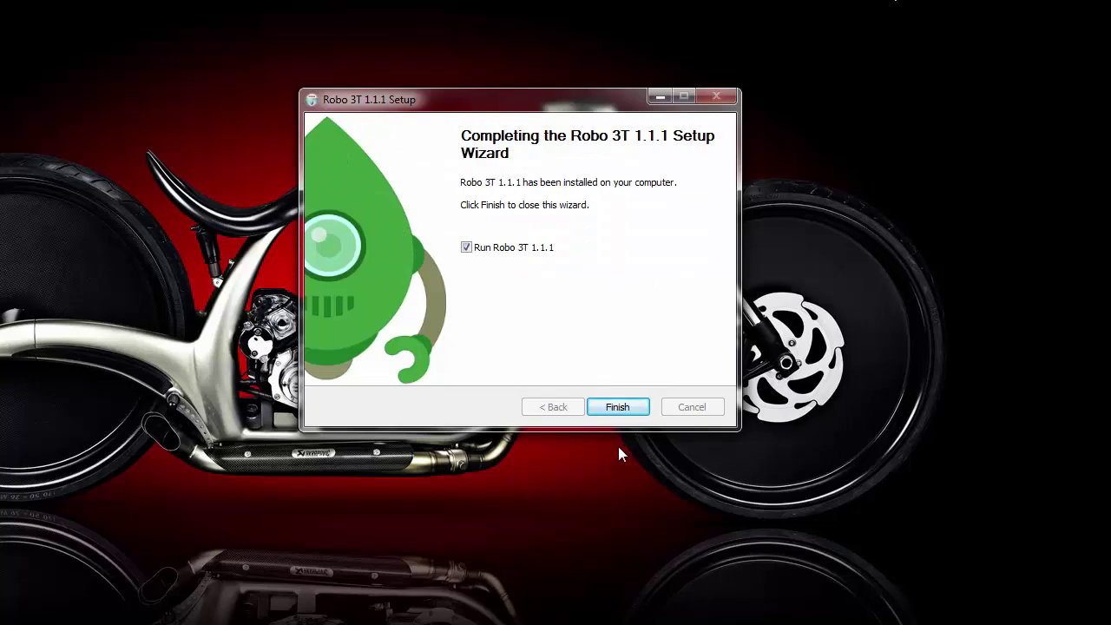
click(620, 408)
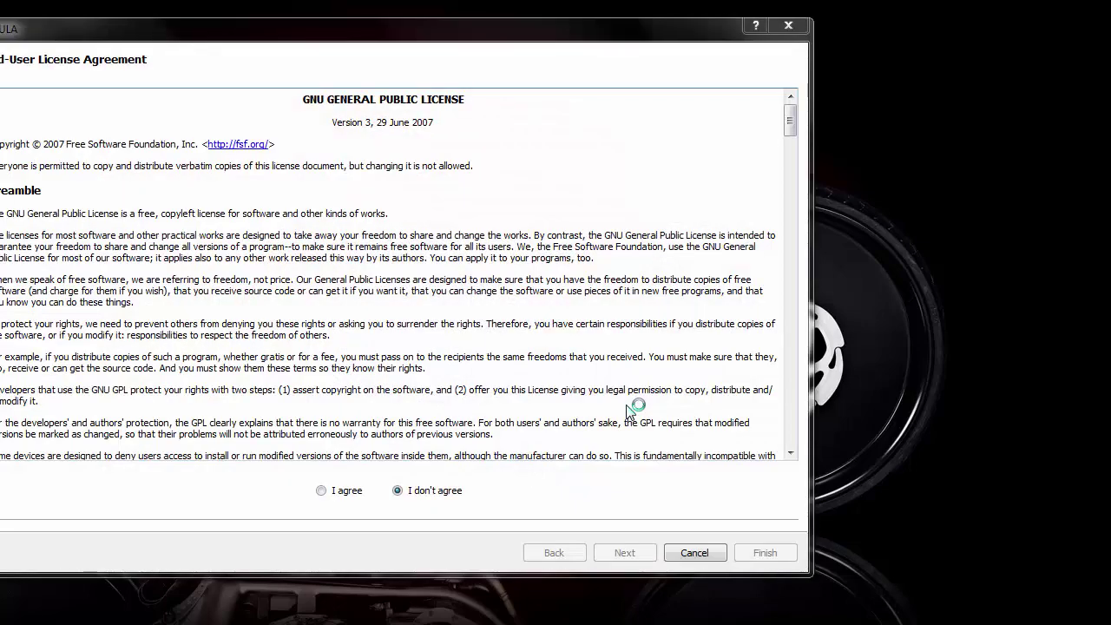
Step: Accept the end-user license agreement and finish the first-run setup, leaving the contact details blank
drag(122, 33, 213, 23)
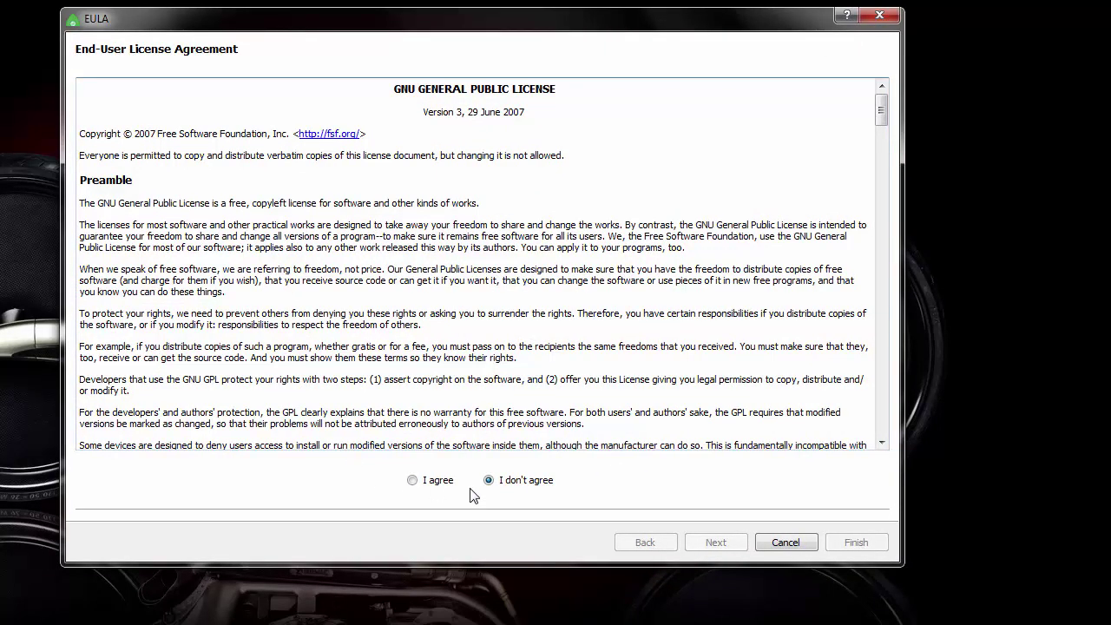
click(436, 482)
click(712, 544)
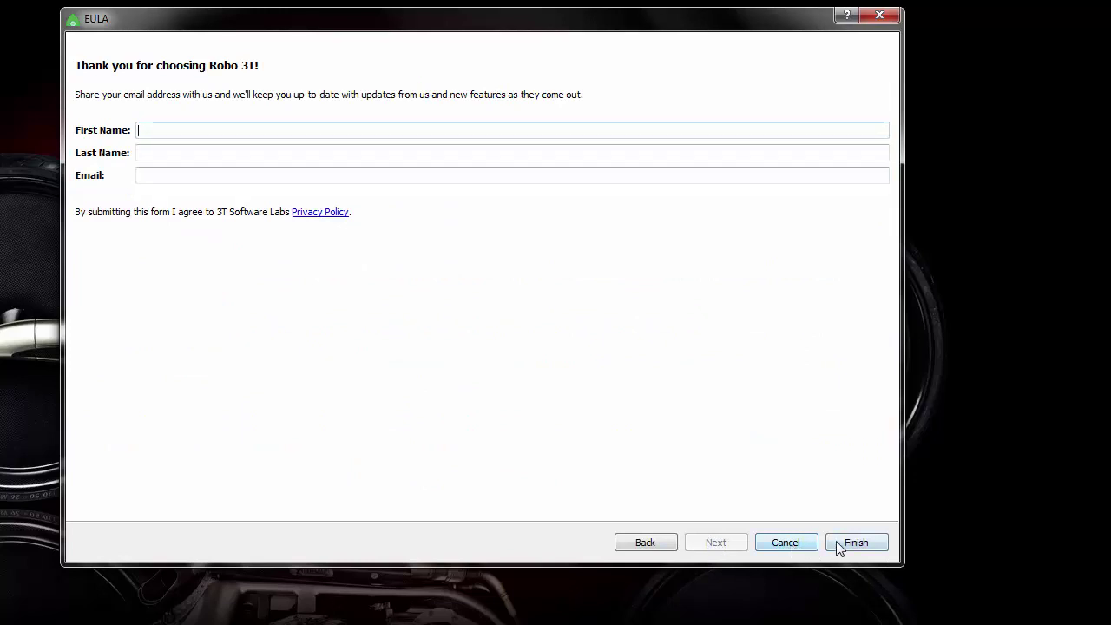
click(861, 543)
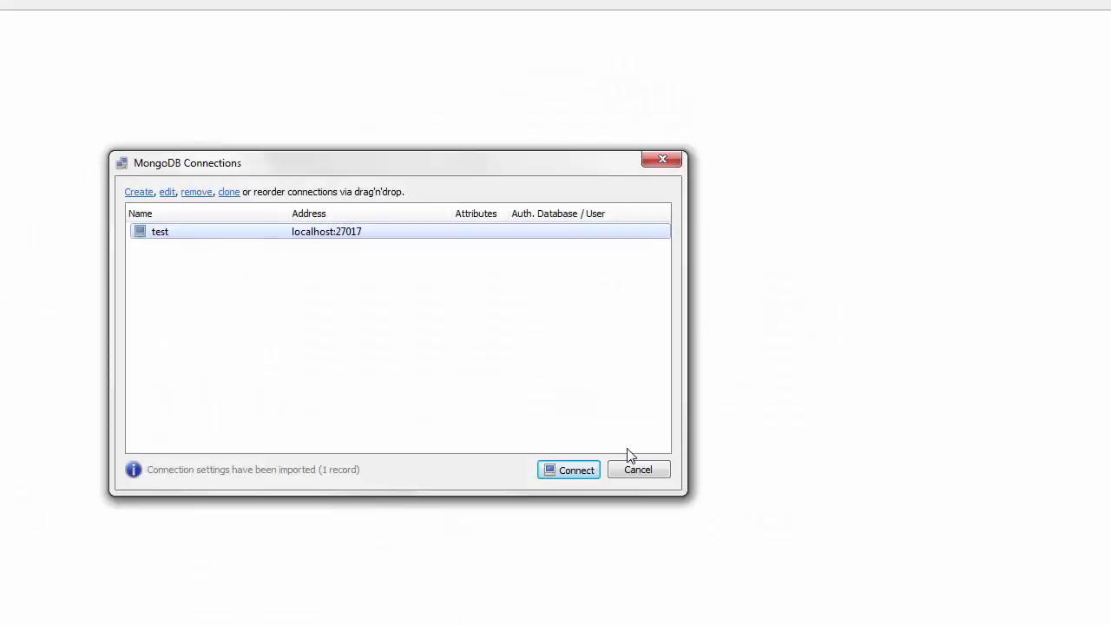
Step: Connect to the imported "test" connection, enlarge the window, expand the System folder and close the Welcome page
drag(435, 137, 587, 33)
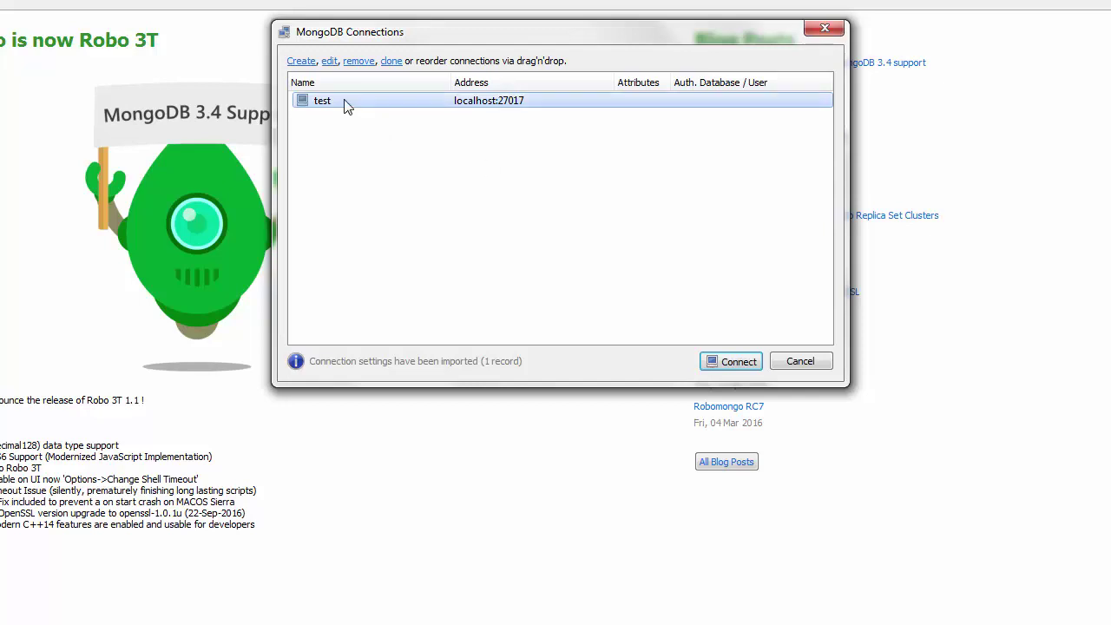
click(734, 363)
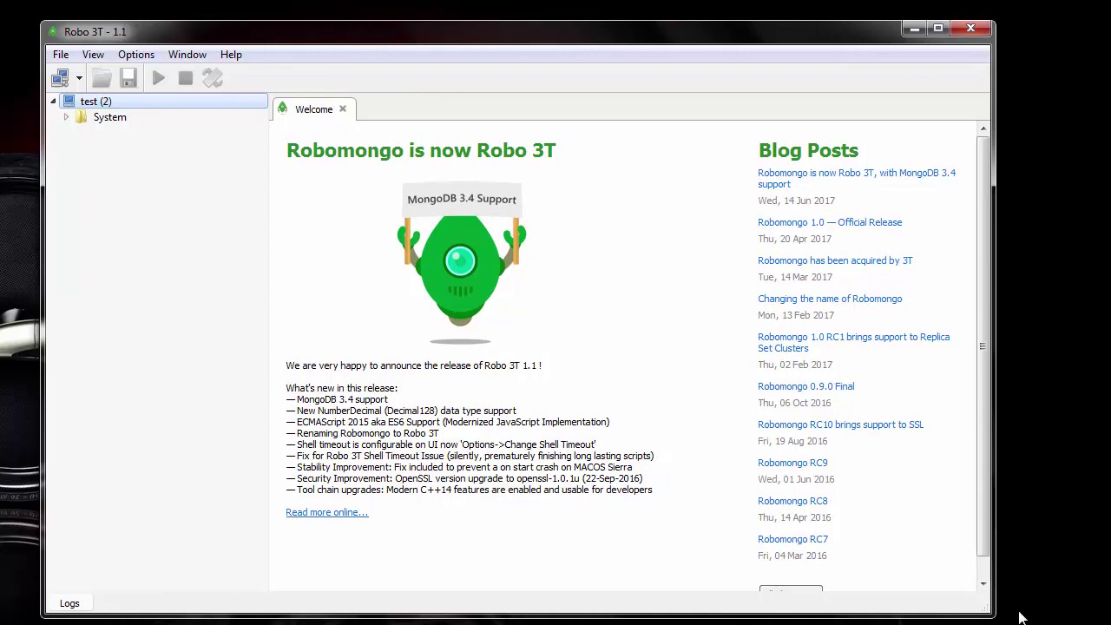
drag(988, 614, 1059, 588)
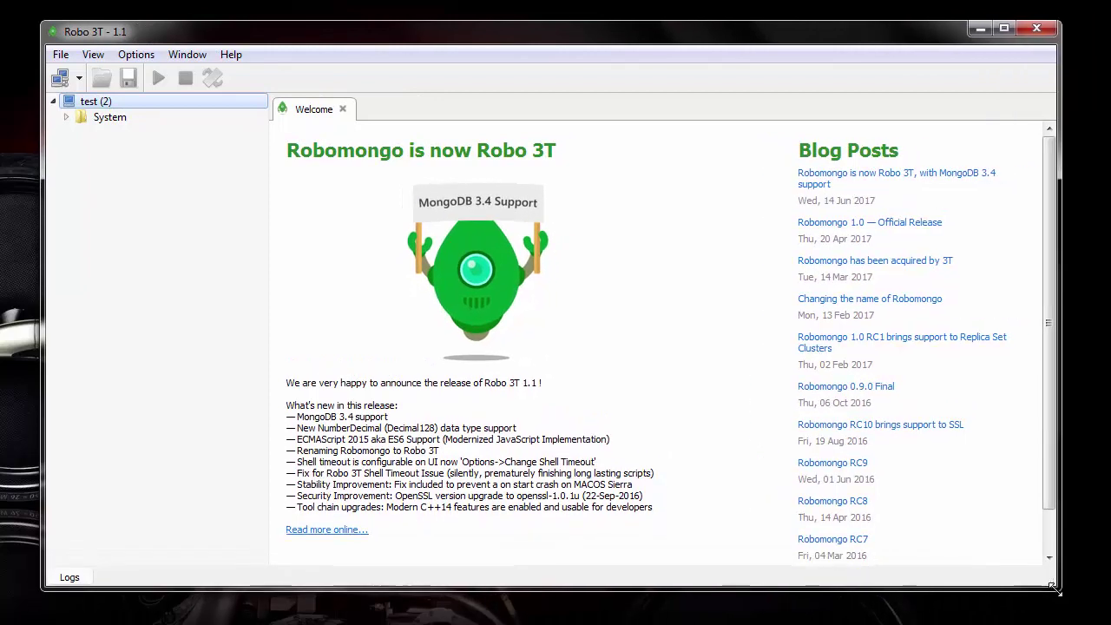
double_click(74, 122)
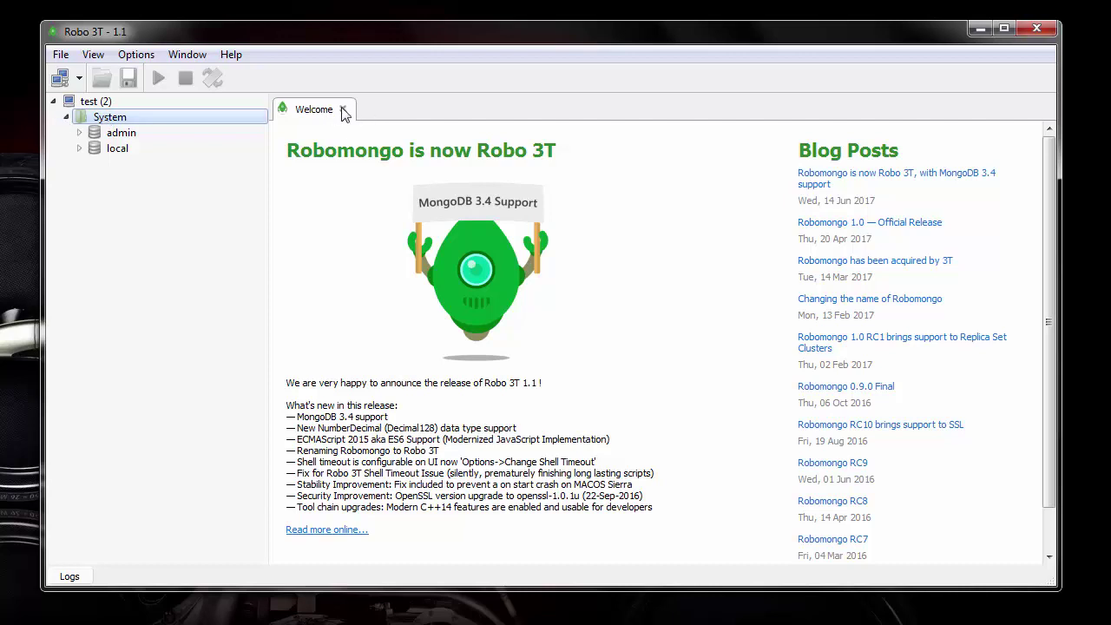
click(342, 109)
Step: Disconnect from the "test" server and close Robo 3T
right_click(94, 102)
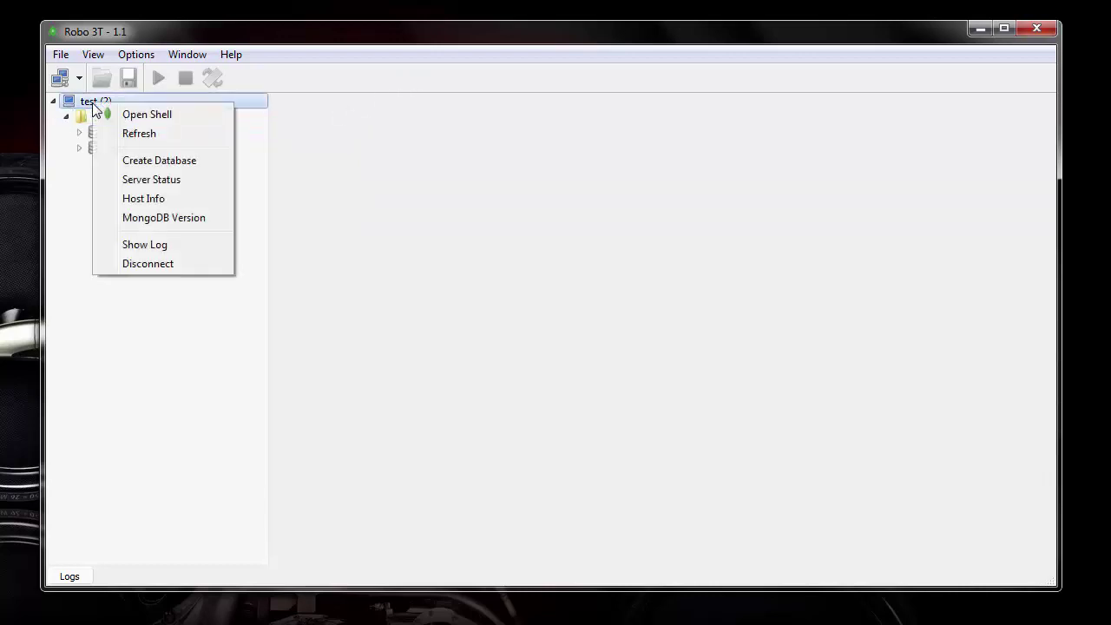
click(158, 265)
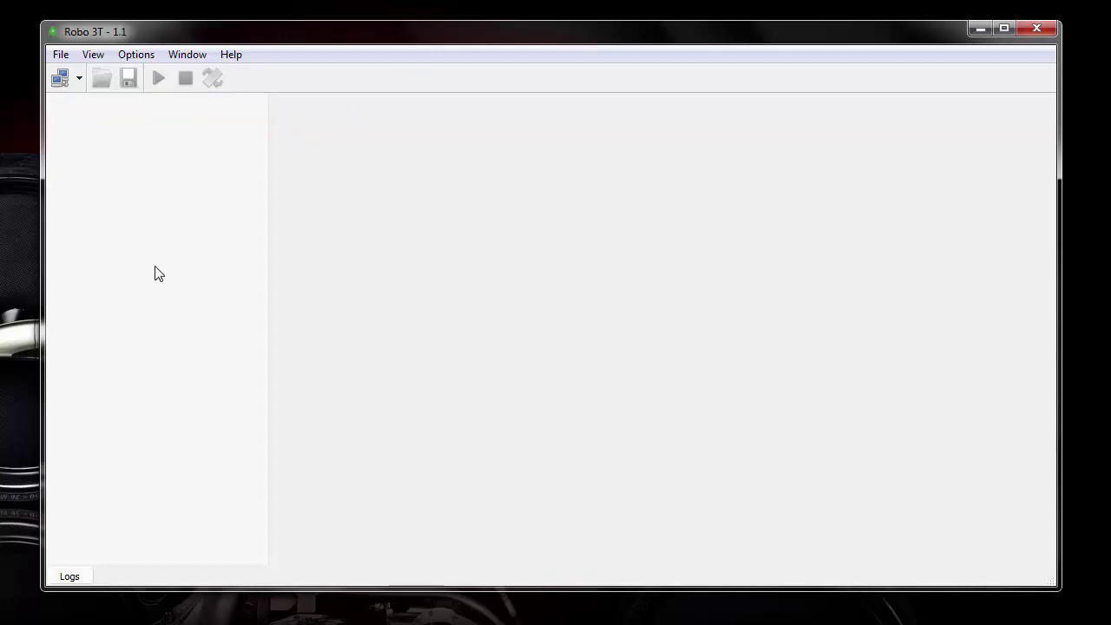
click(1036, 28)
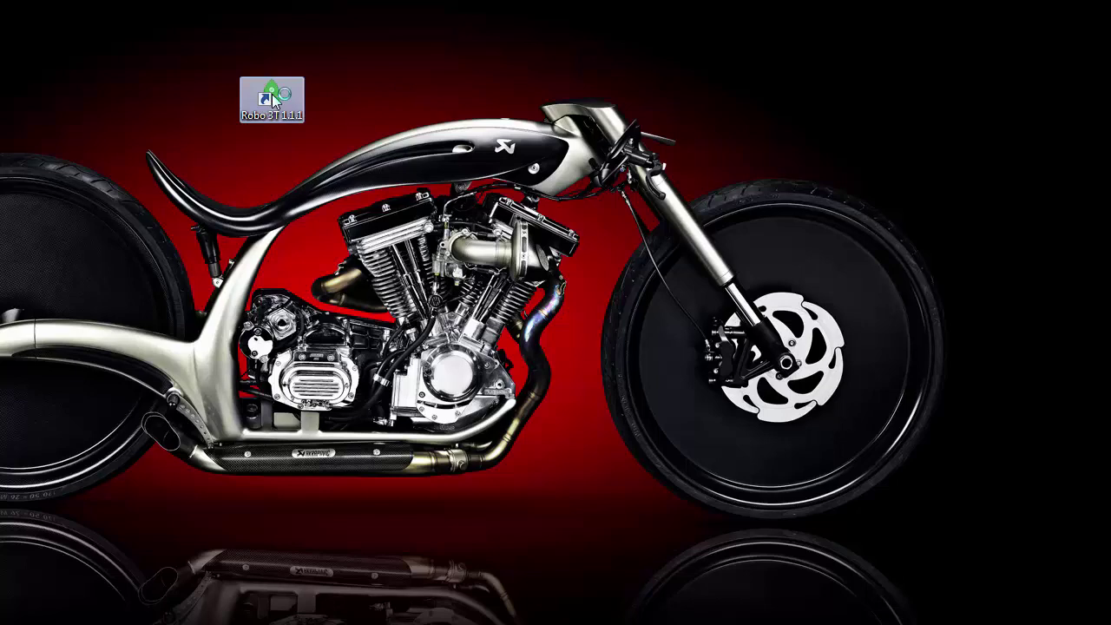
Step: Relaunch Robo 3T from its desktop shortcut and delete the saved "test" connection
double_click(273, 99)
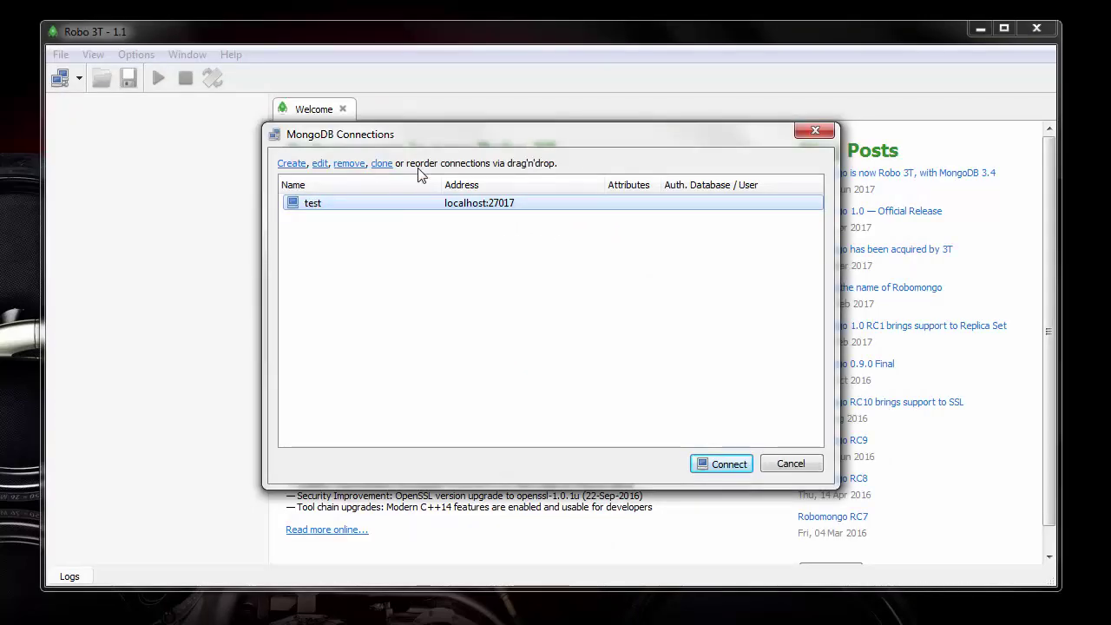
click(350, 165)
click(542, 336)
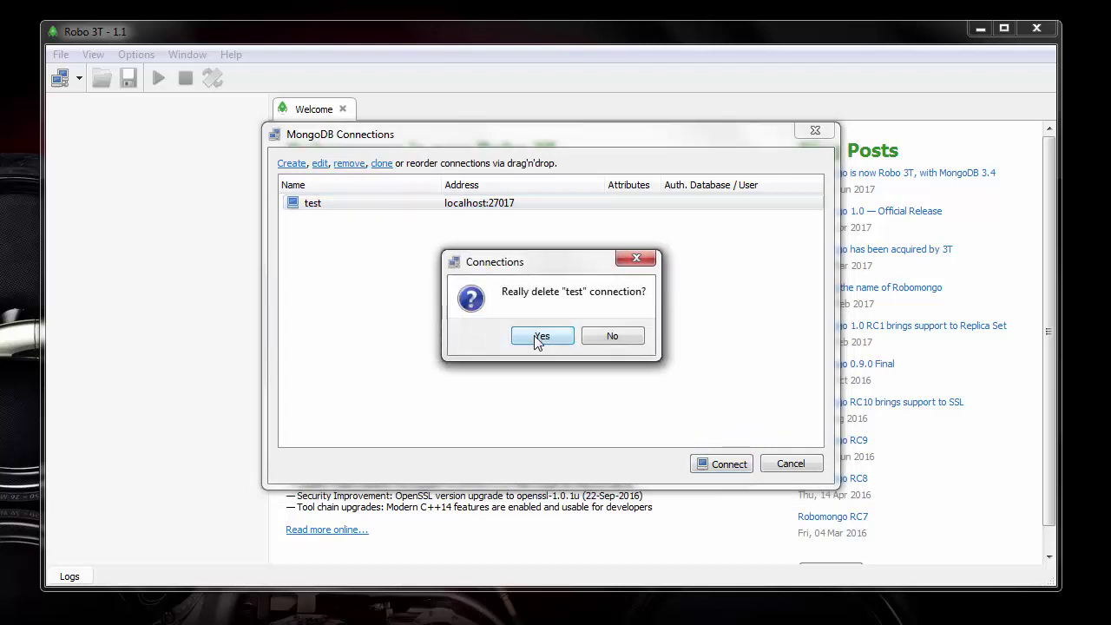
Step: Create and save a direct connection named "node test", keeping the default localhost address and port 27017
click(295, 167)
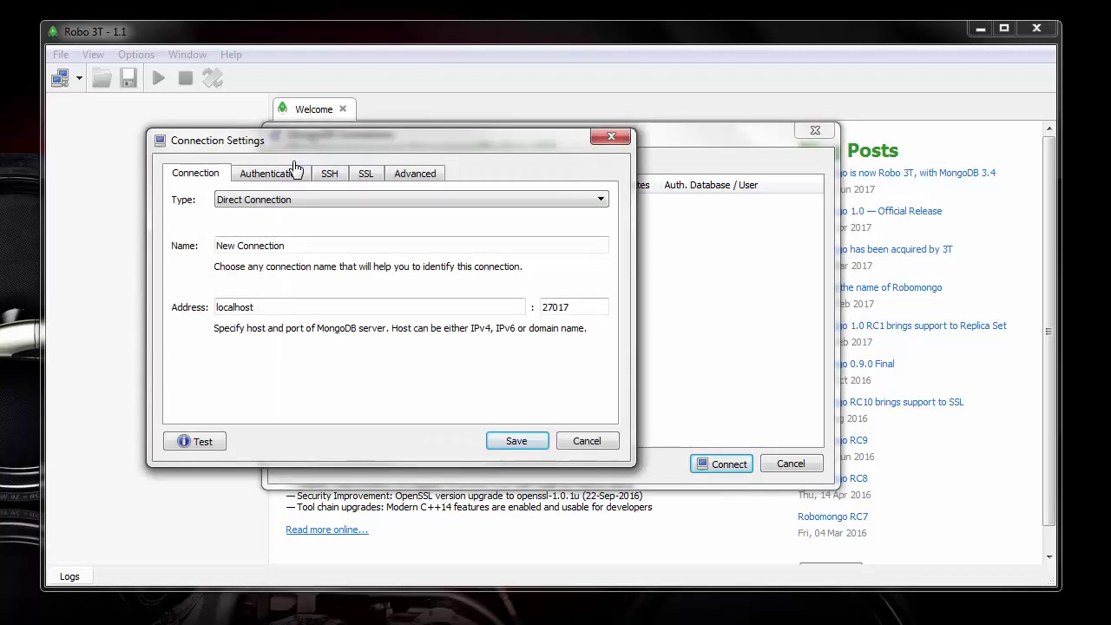
drag(280, 151, 528, 161)
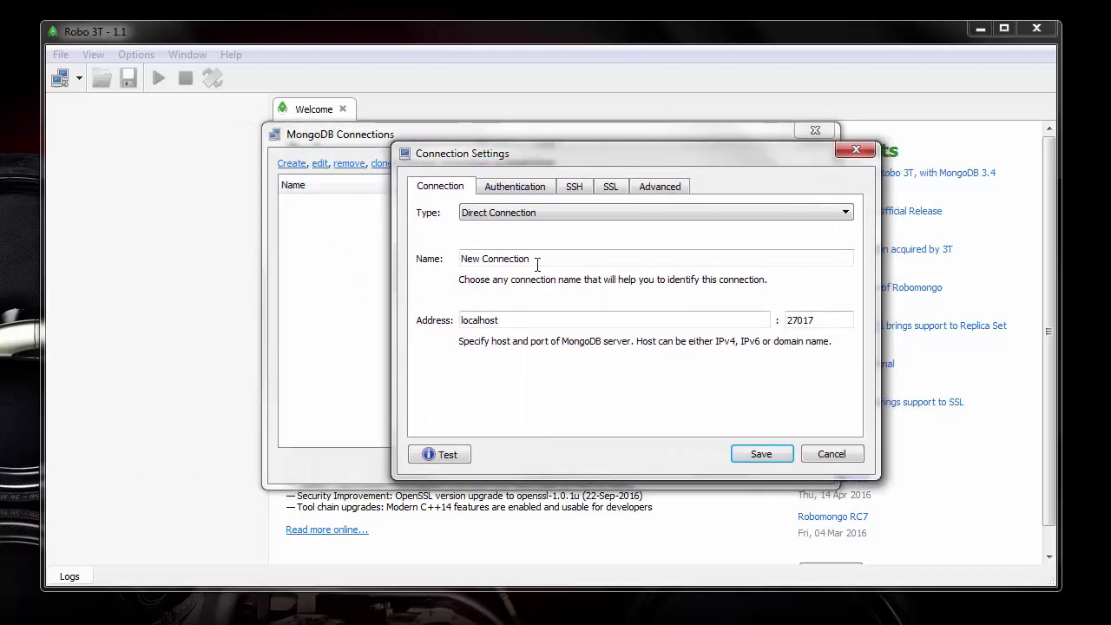
drag(535, 260, 74, 214)
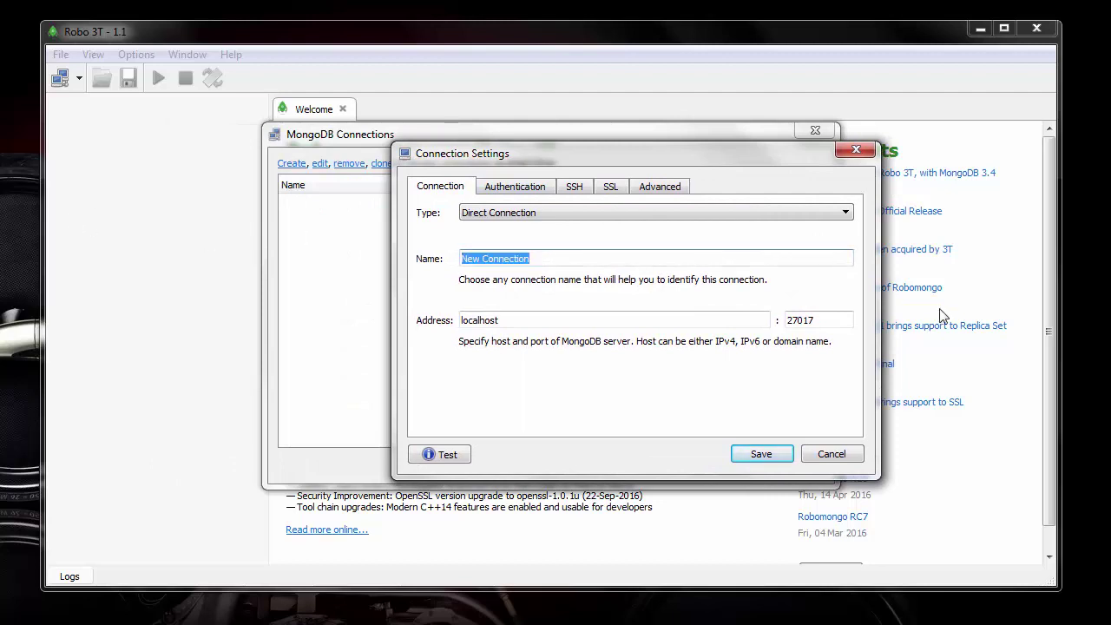
text(node test)
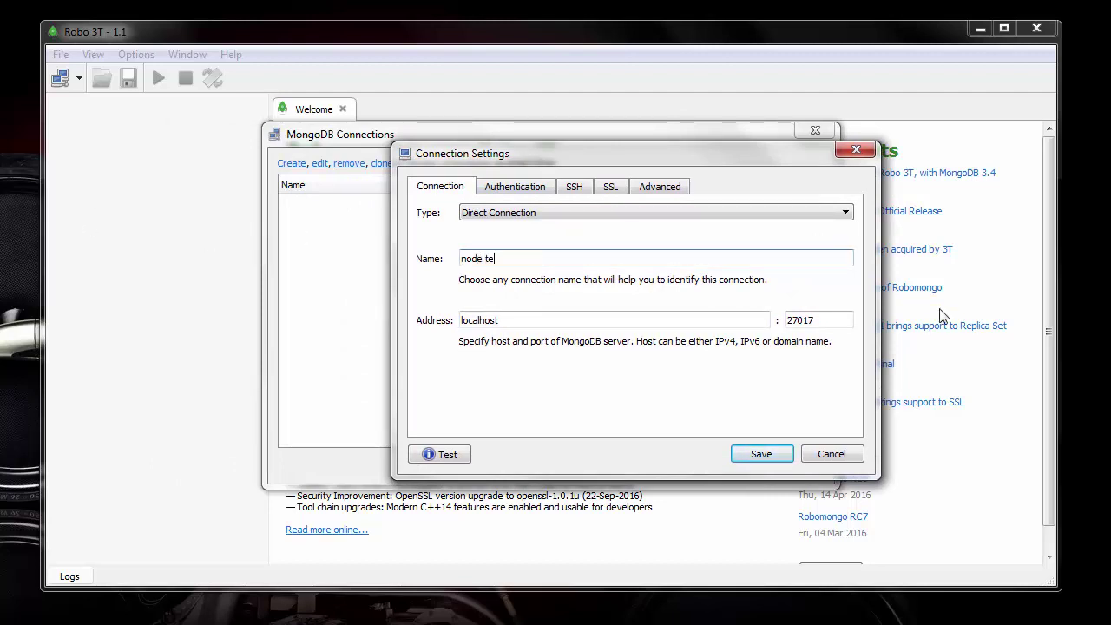
click(762, 455)
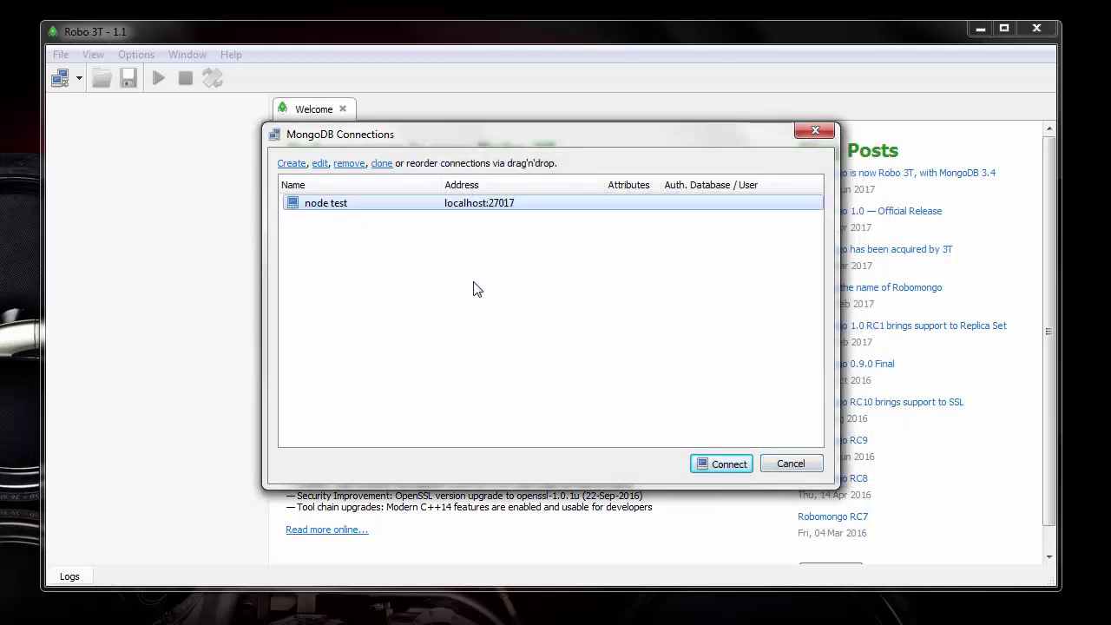
Step: Connect to the "node test" server and close the Welcome page
click(743, 466)
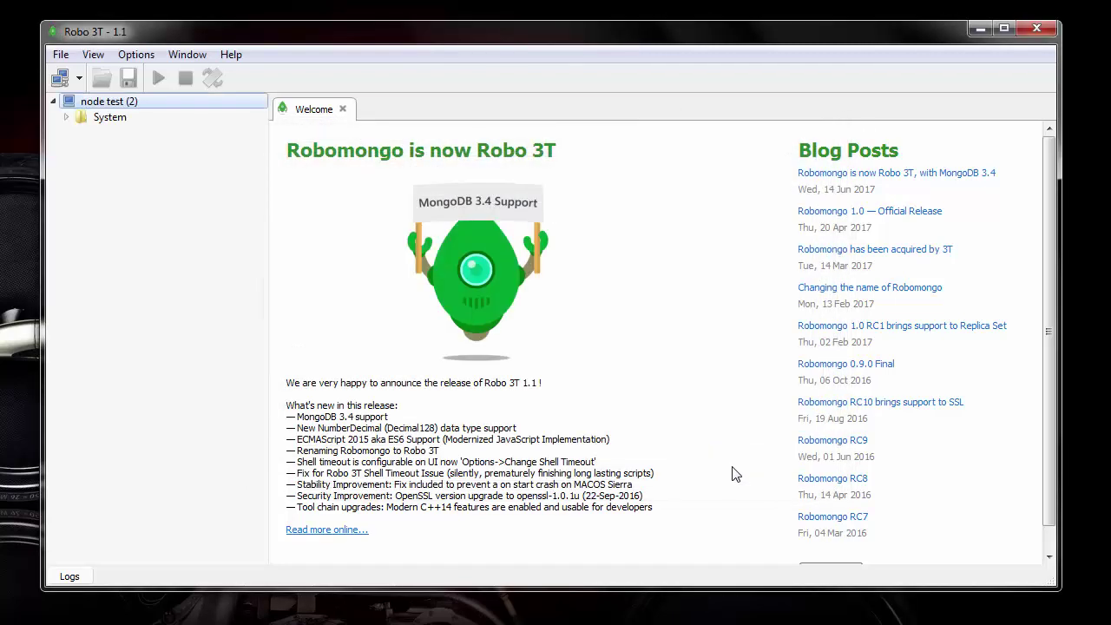
click(343, 108)
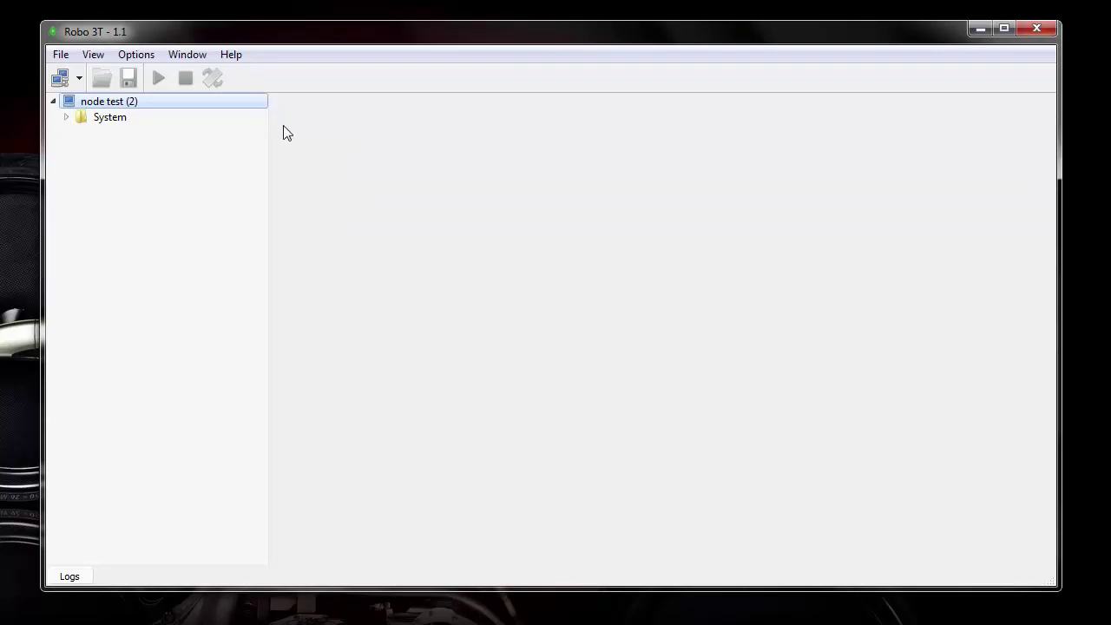
Step: Examine the server's system databases, expanding the admin database down to the System folder inside its collections
click(66, 117)
click(123, 136)
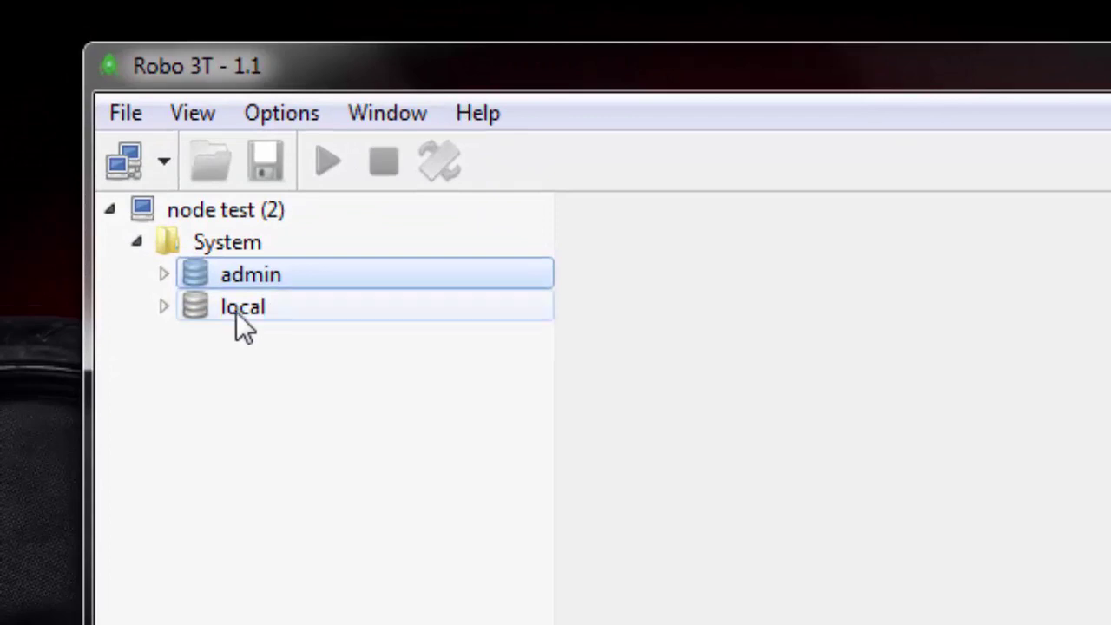
click(242, 326)
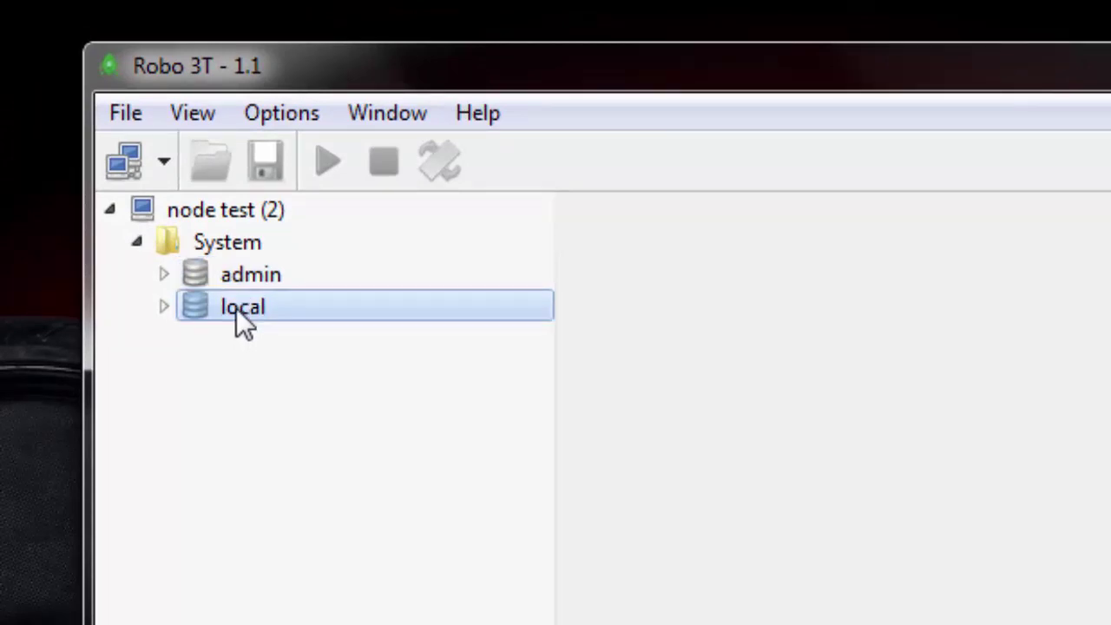
click(164, 275)
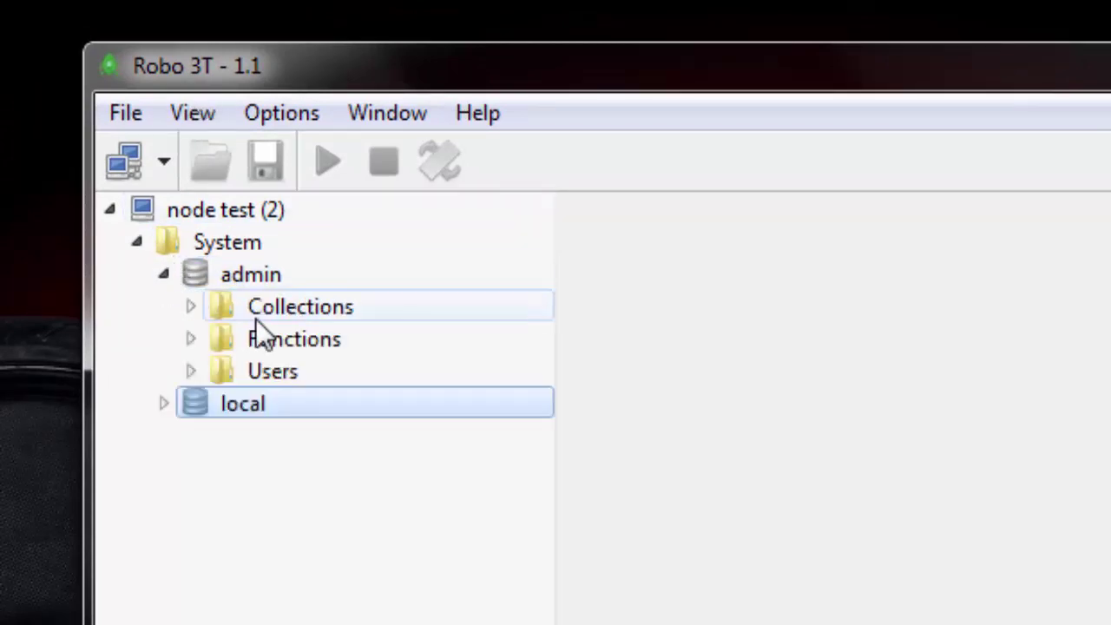
click(331, 312)
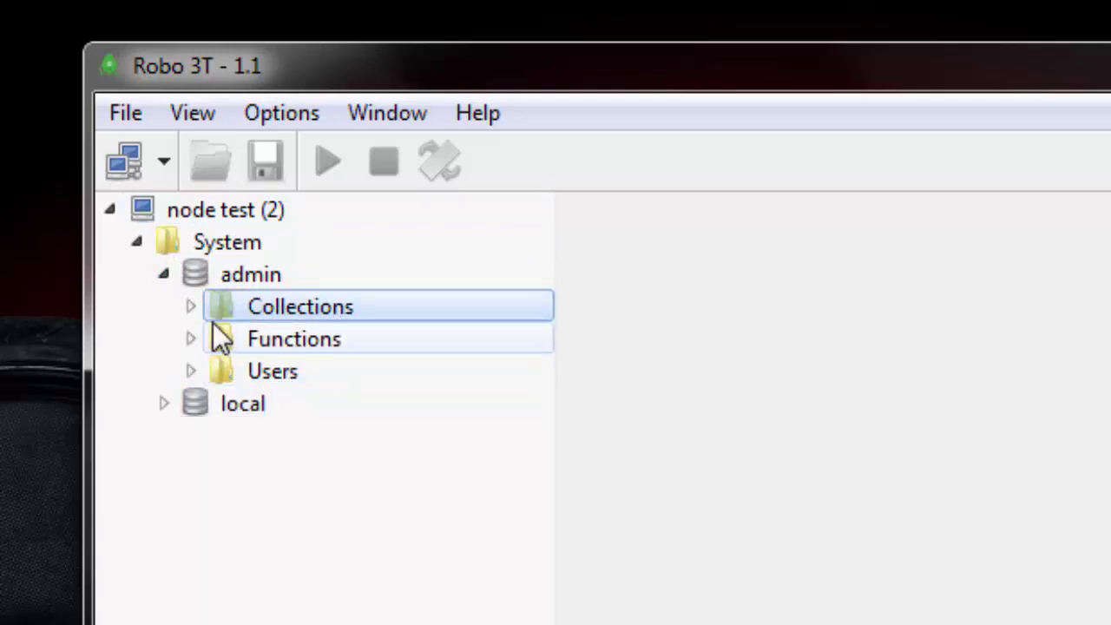
click(191, 307)
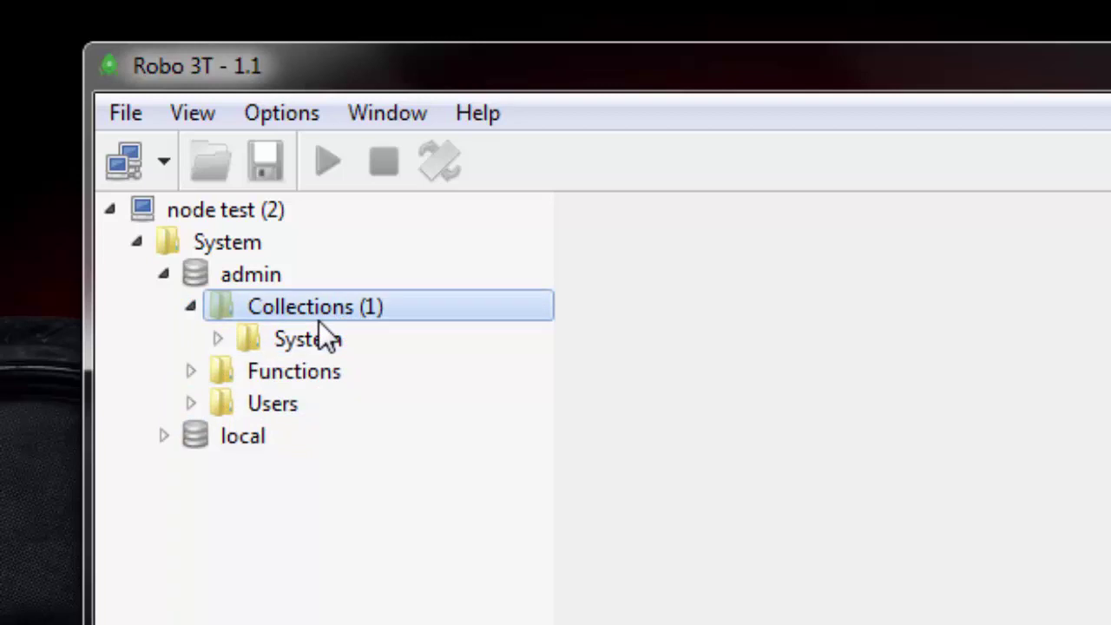
click(219, 340)
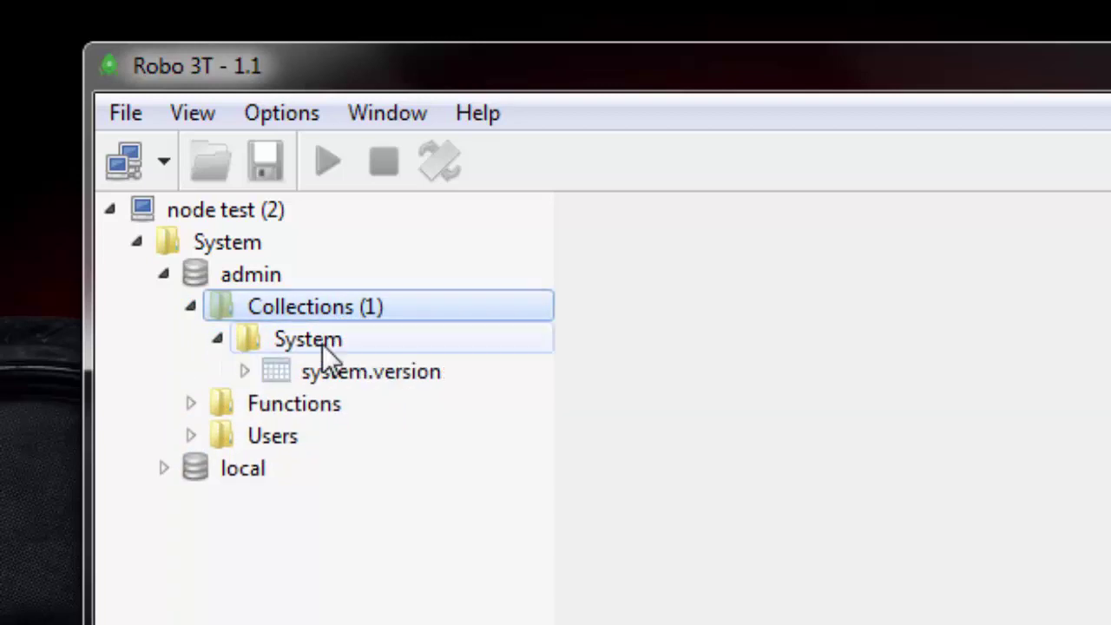
Step: Open the admin database's system.version collection and inspect the fields of its featureCompatibilityVersion document in tree view
double_click(346, 370)
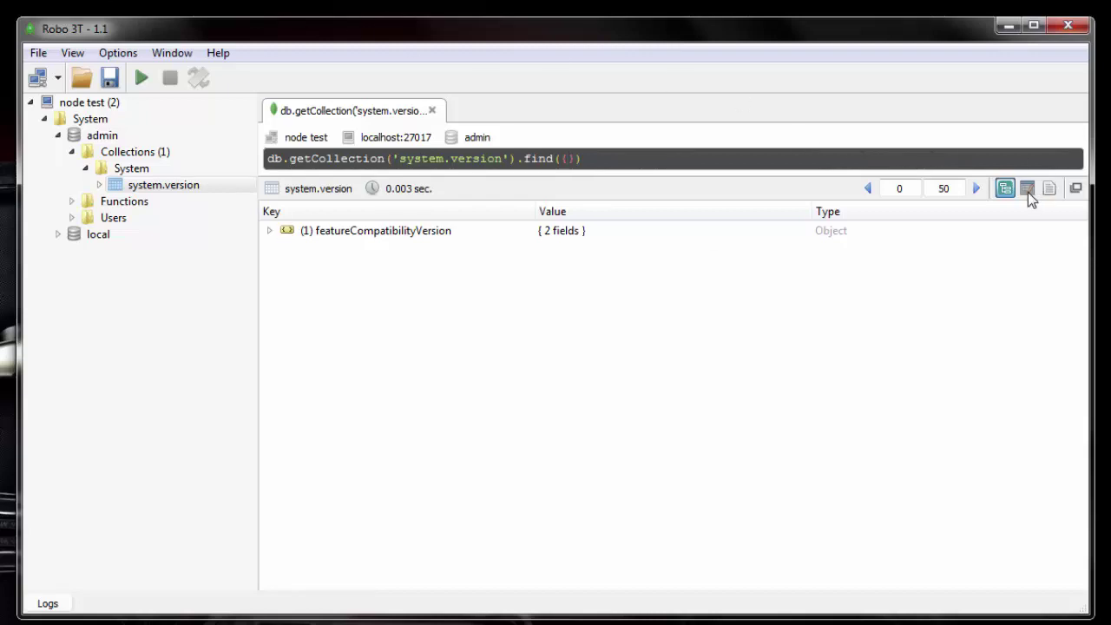
click(270, 232)
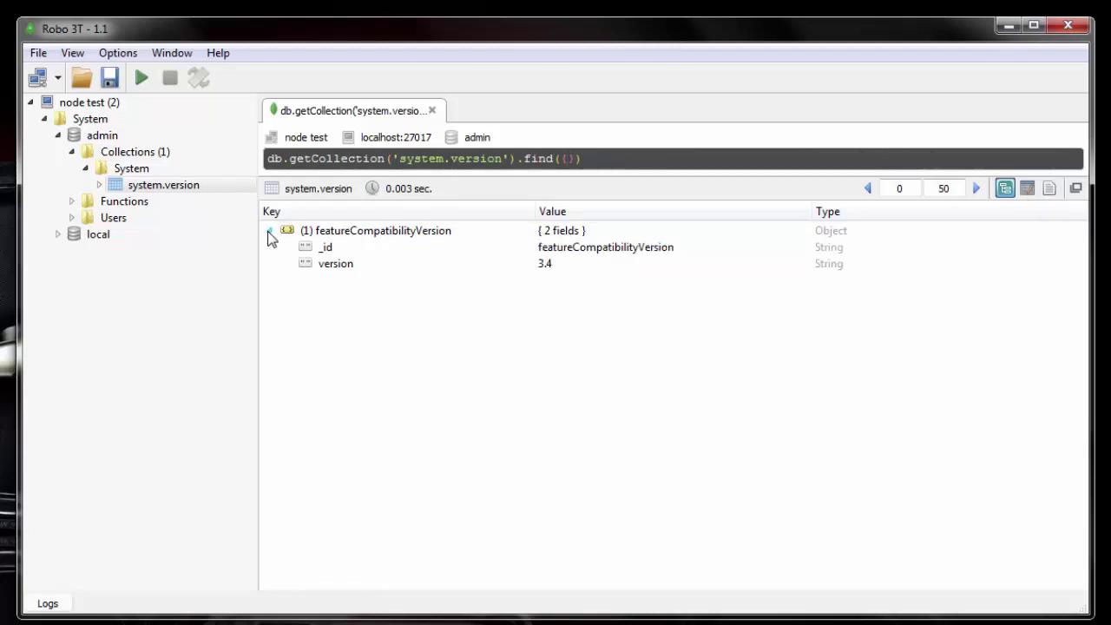
click(269, 232)
click(266, 229)
click(269, 231)
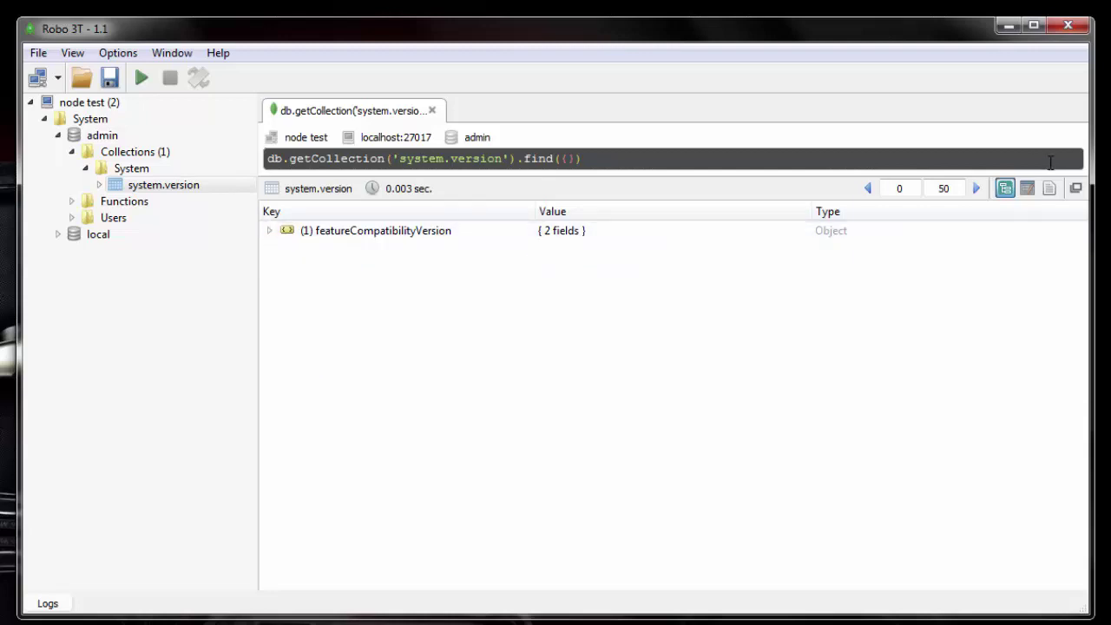
Step: View the system.version results in table mode and text mode, then close them and collapse the admin database
click(1027, 189)
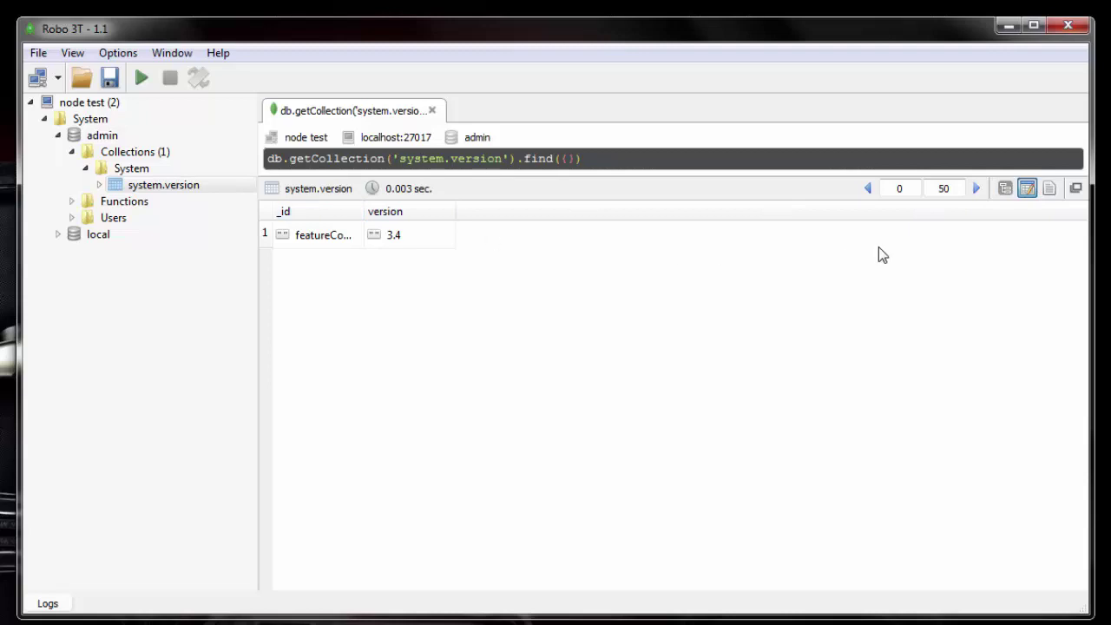
click(1049, 188)
drag(286, 278, 236, 231)
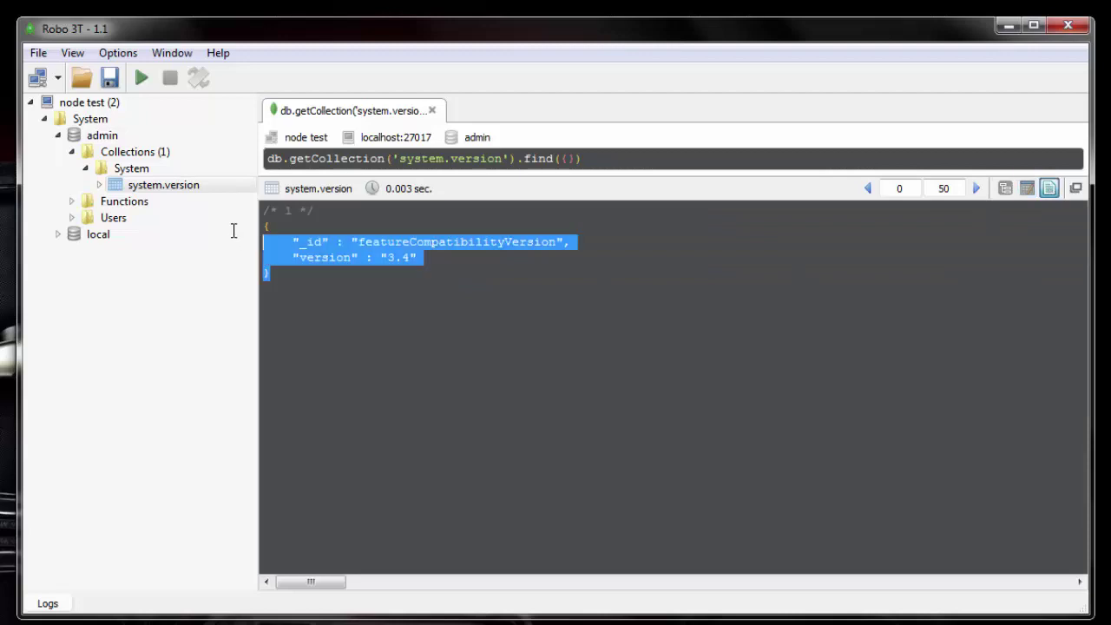
click(320, 340)
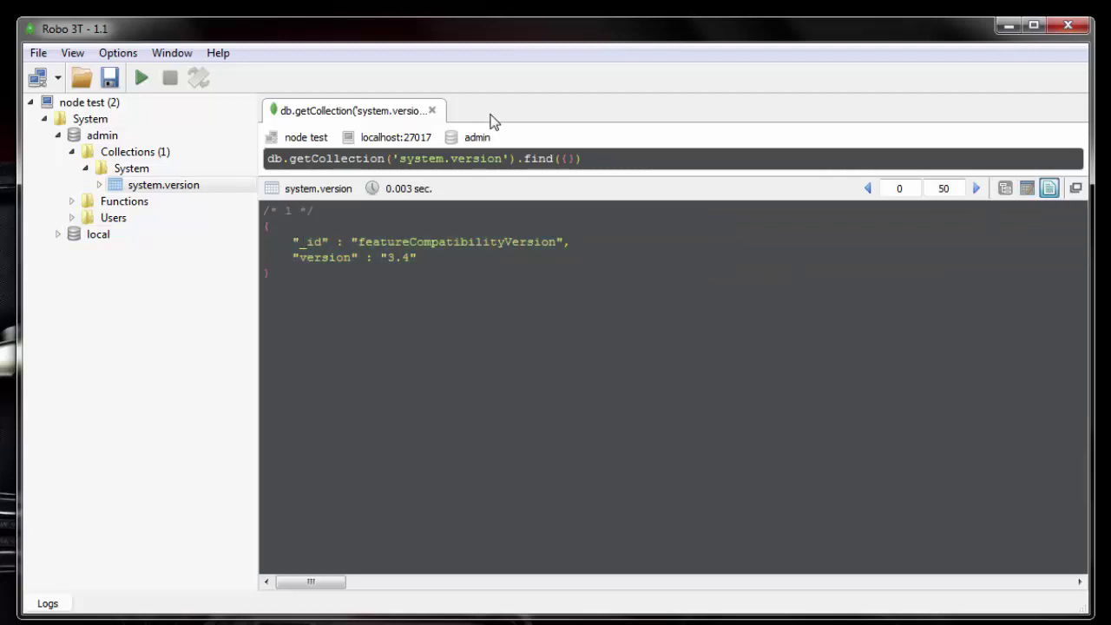
click(431, 110)
click(58, 136)
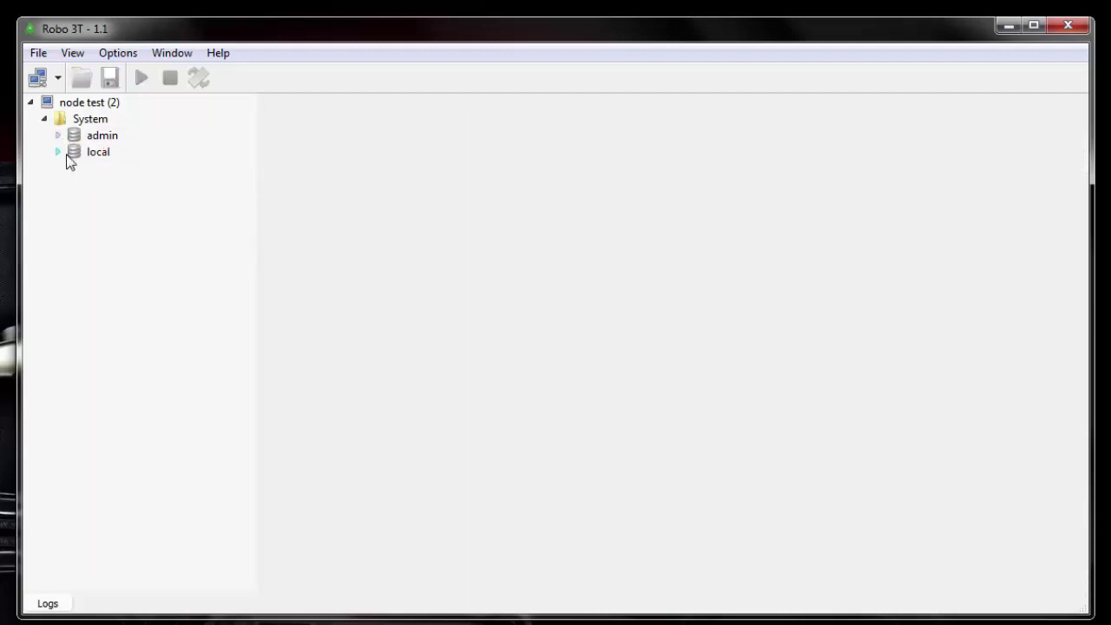
Step: Open the local database's startup_log collection and inspect the fields of its second document
click(57, 152)
click(72, 168)
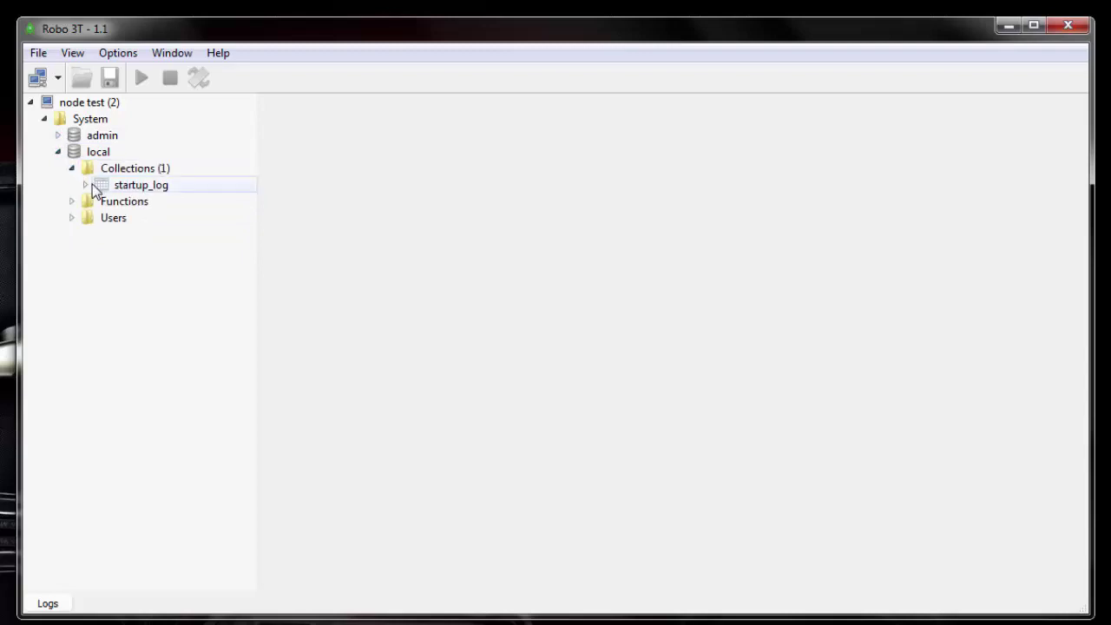
double_click(122, 186)
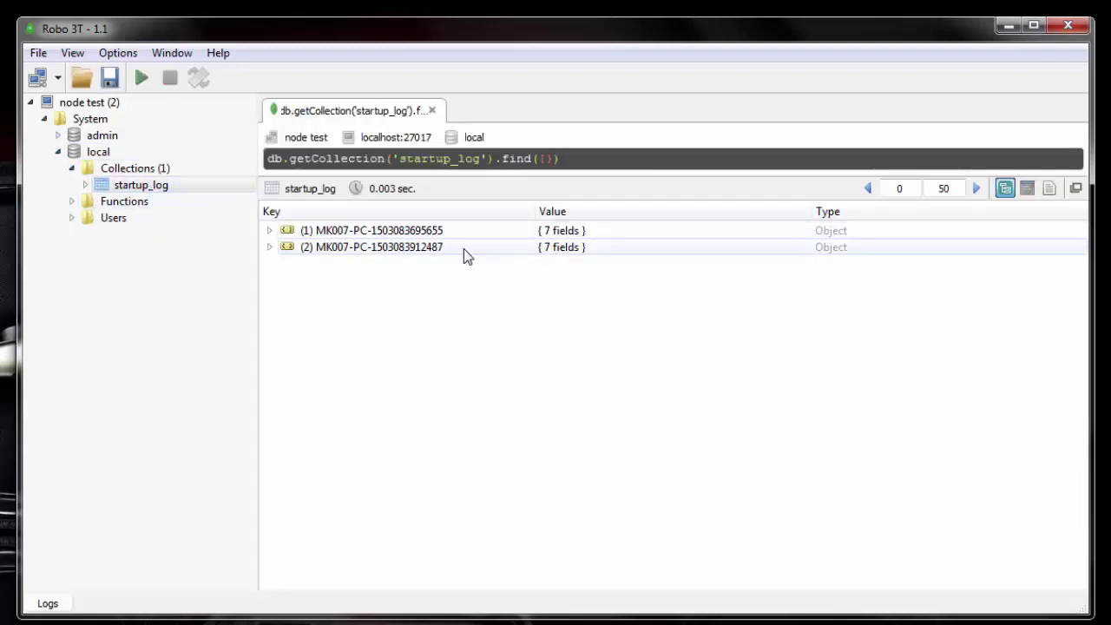
click(313, 249)
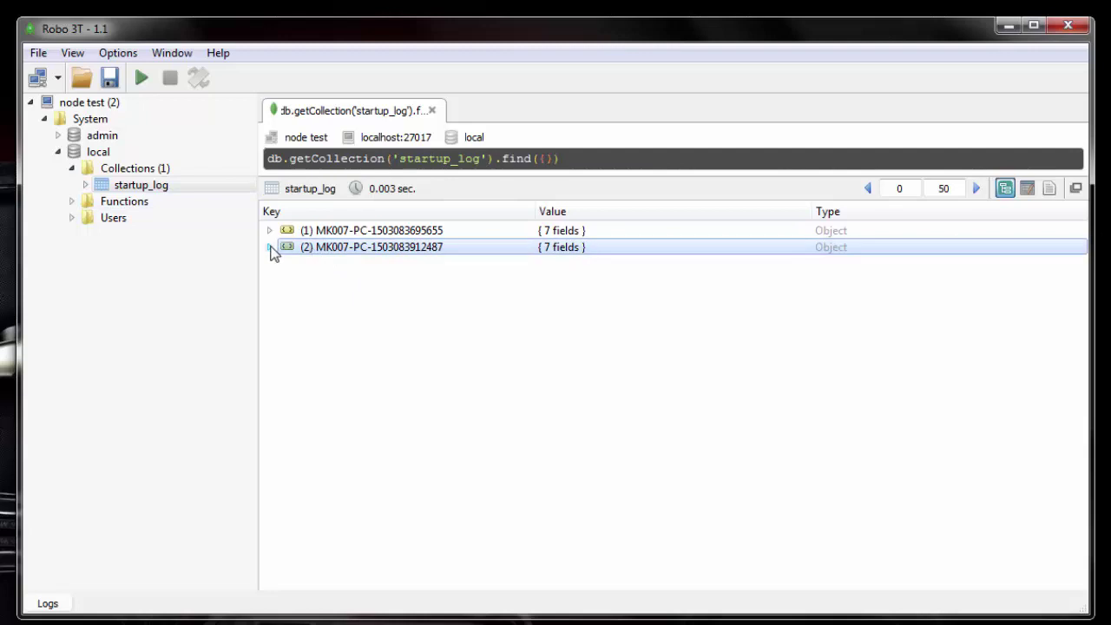
click(270, 248)
click(443, 282)
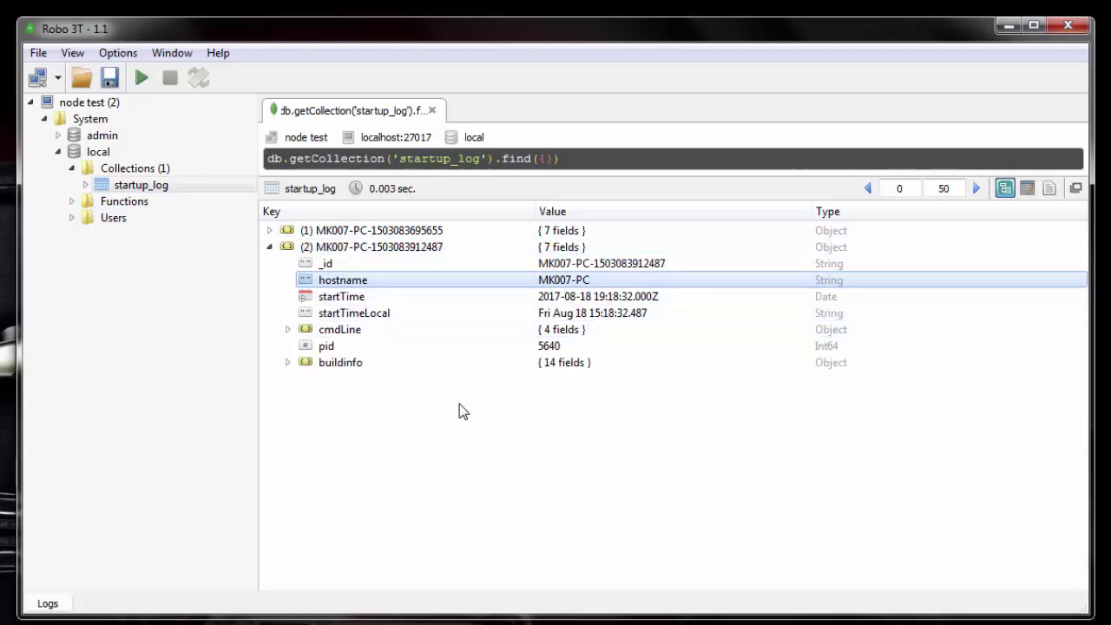
click(269, 247)
Step: Inspect the first startup_log document's fields, then close the results and collapse the local database
click(269, 231)
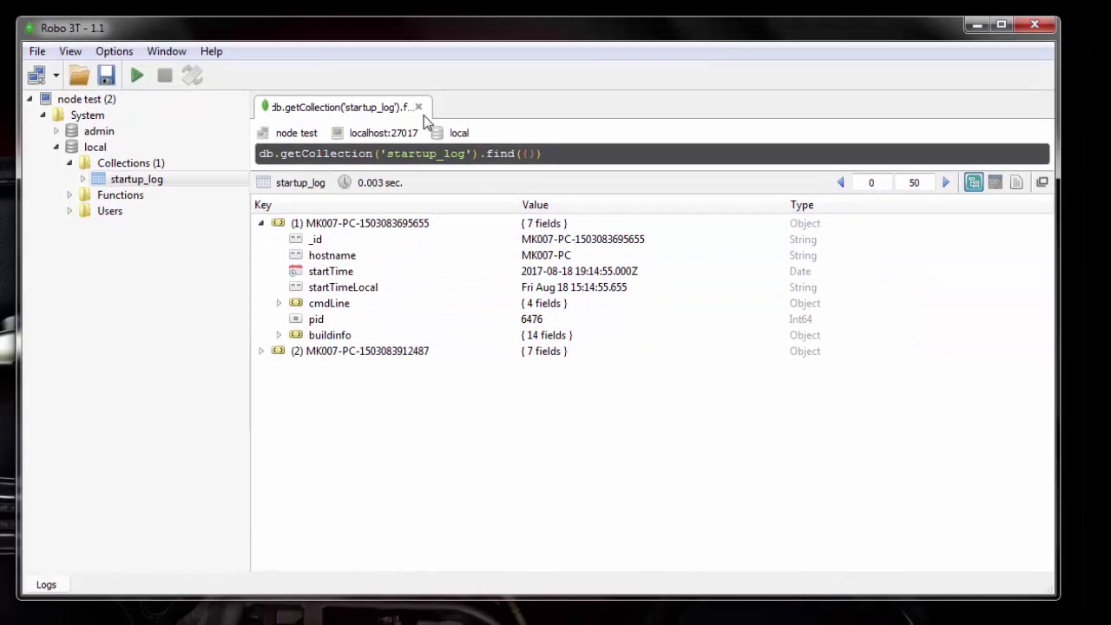
click(427, 109)
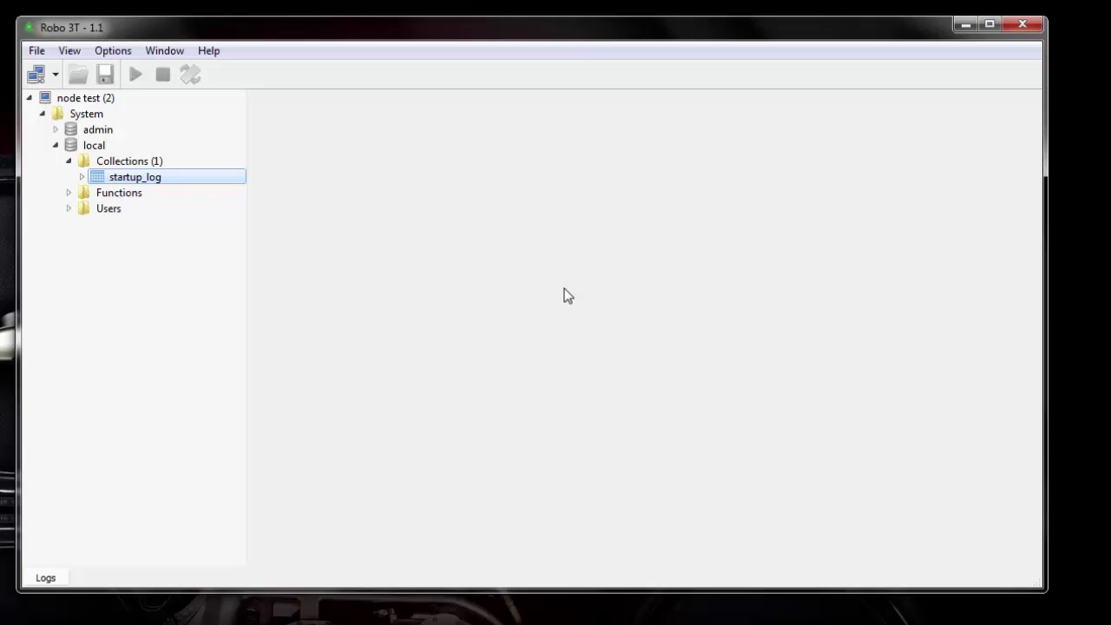
click(55, 145)
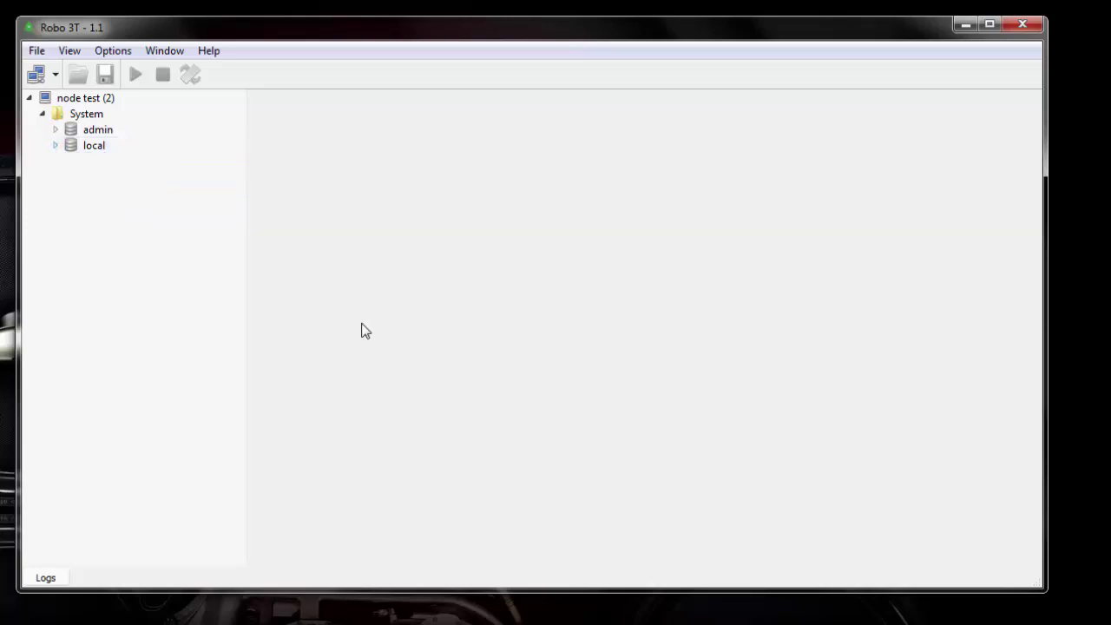